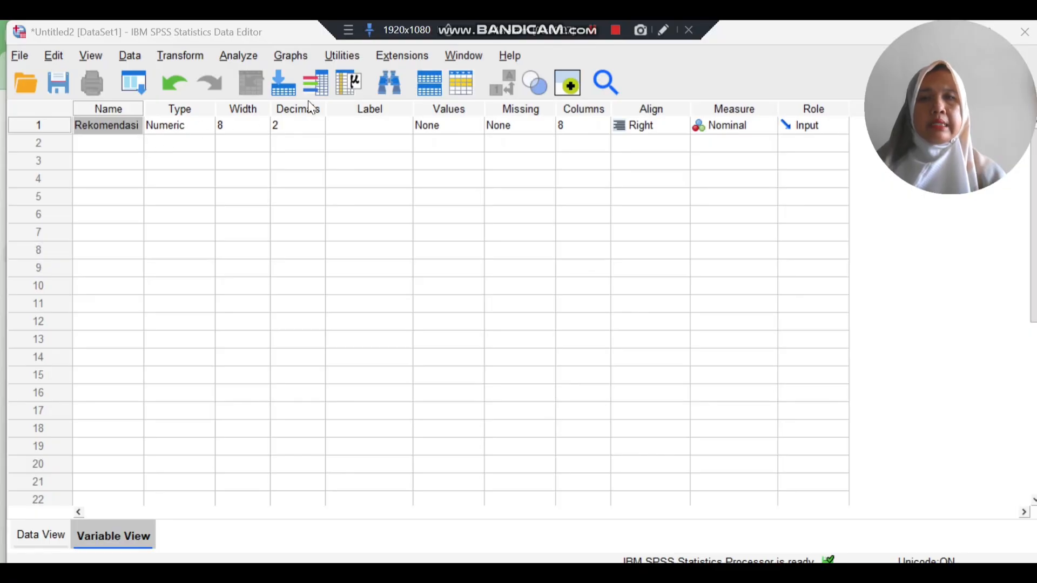
Step: Add a value label for the Rekomendasi variable assigning 0 to "Belum Kompeten"
click(476, 129)
click(476, 129)
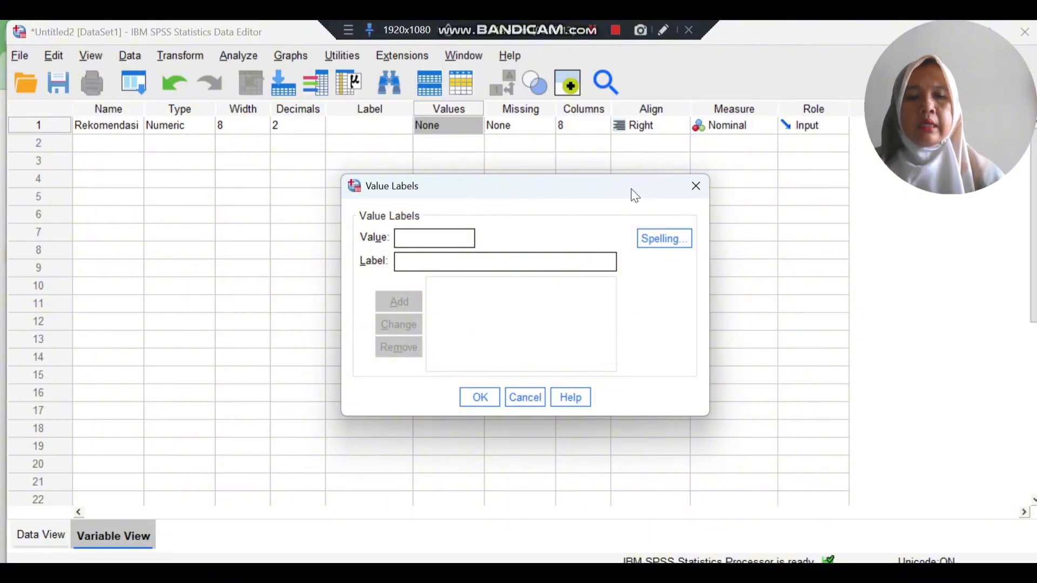
text(0)
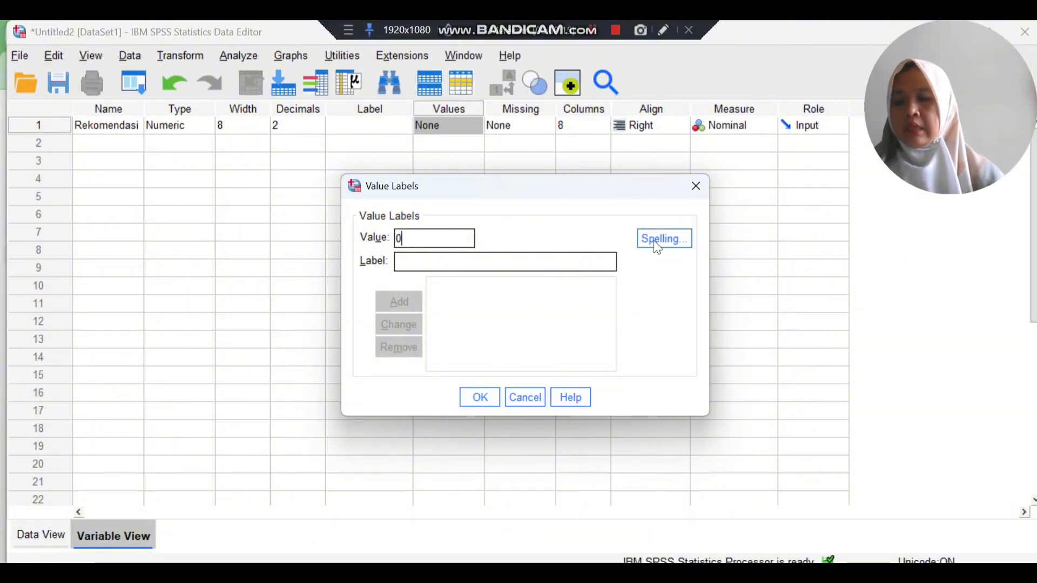
click(569, 267)
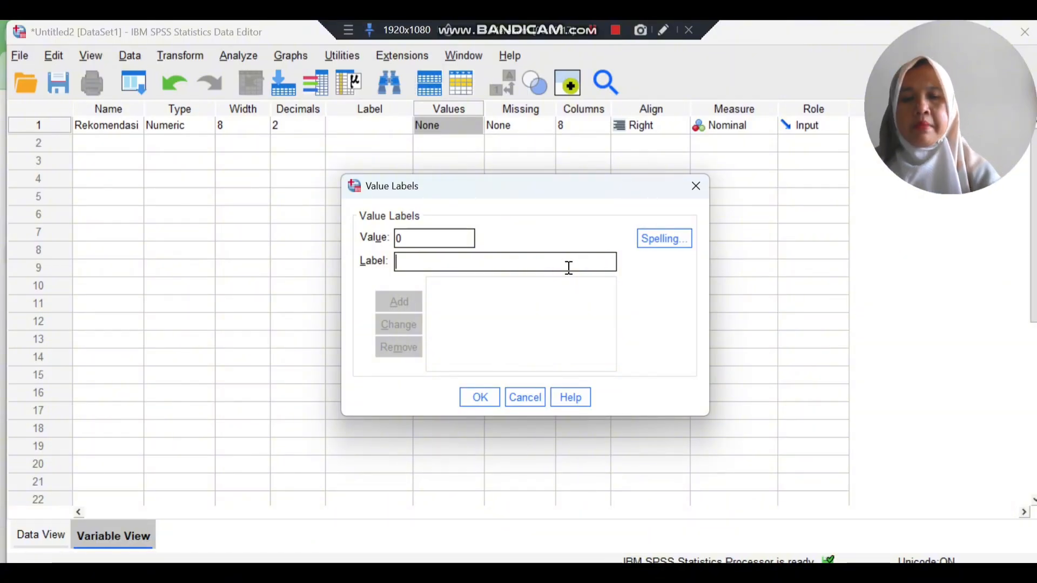
text(Belum Kompeten)
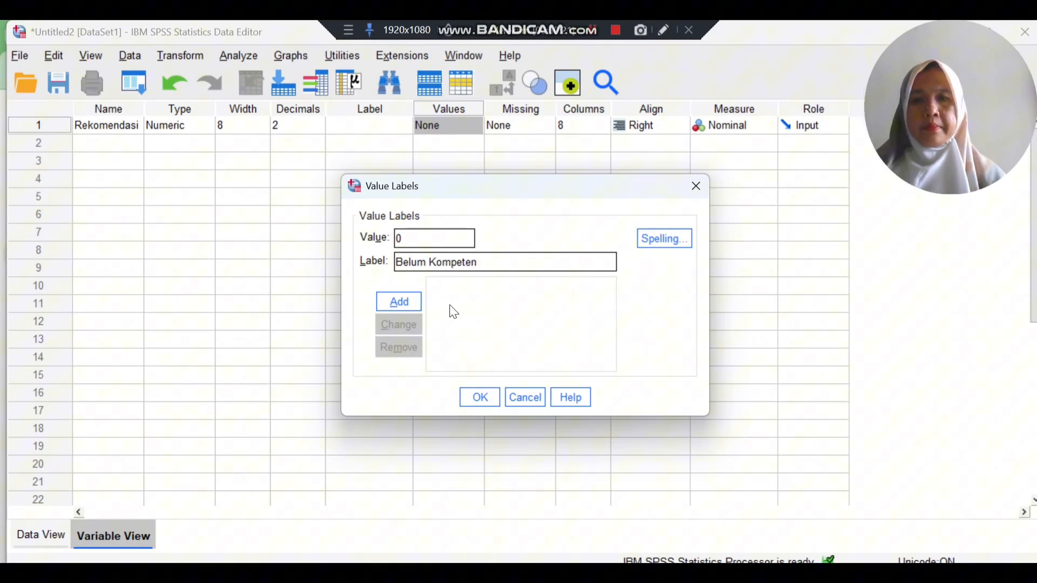
click(412, 300)
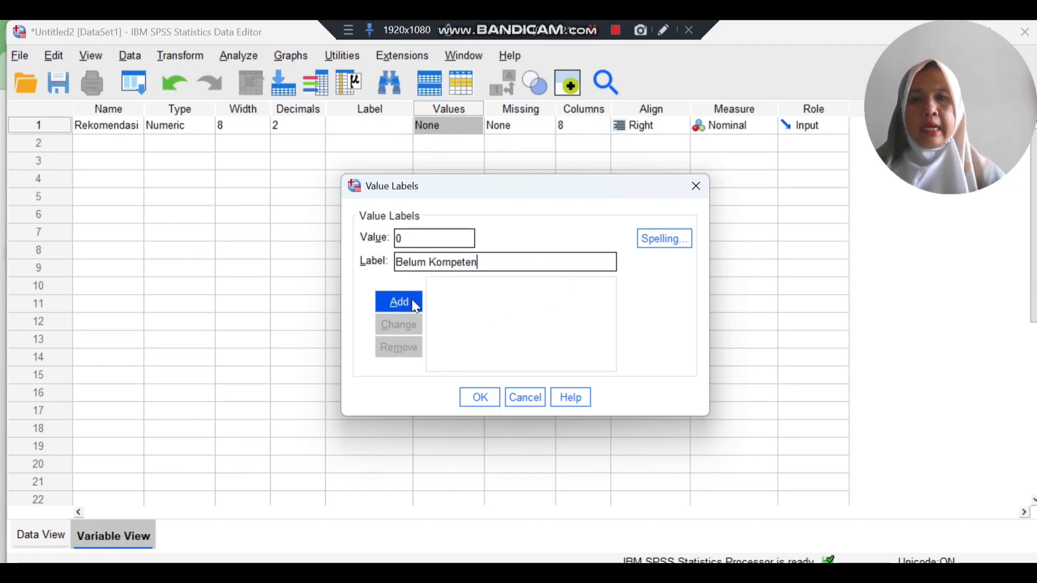
Step: Add the value label "Kompeten" for 1 and apply the value labels to the Rekomendasi variable
click(434, 242)
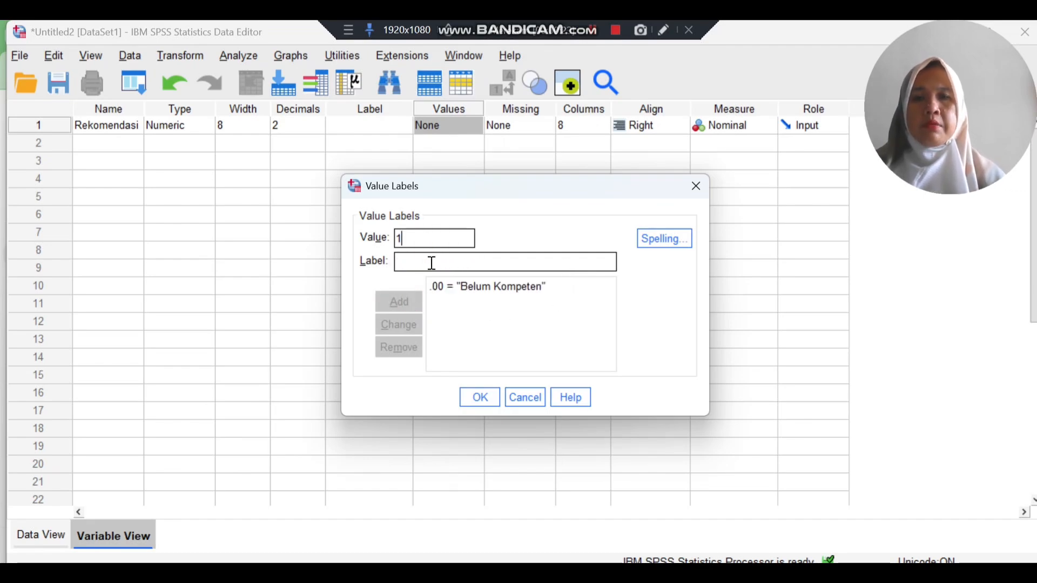
click(432, 263)
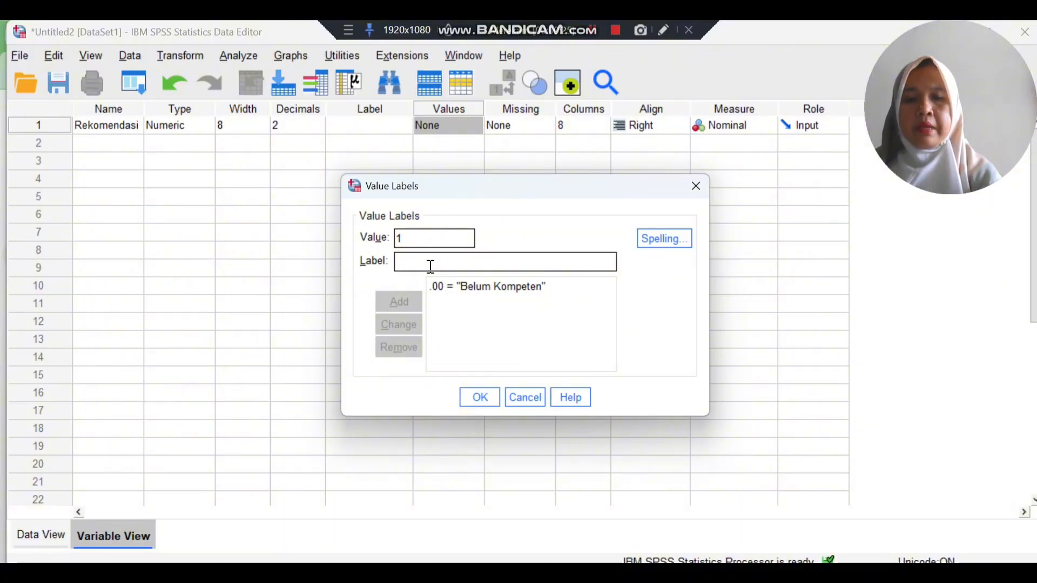
text(Kompeten)
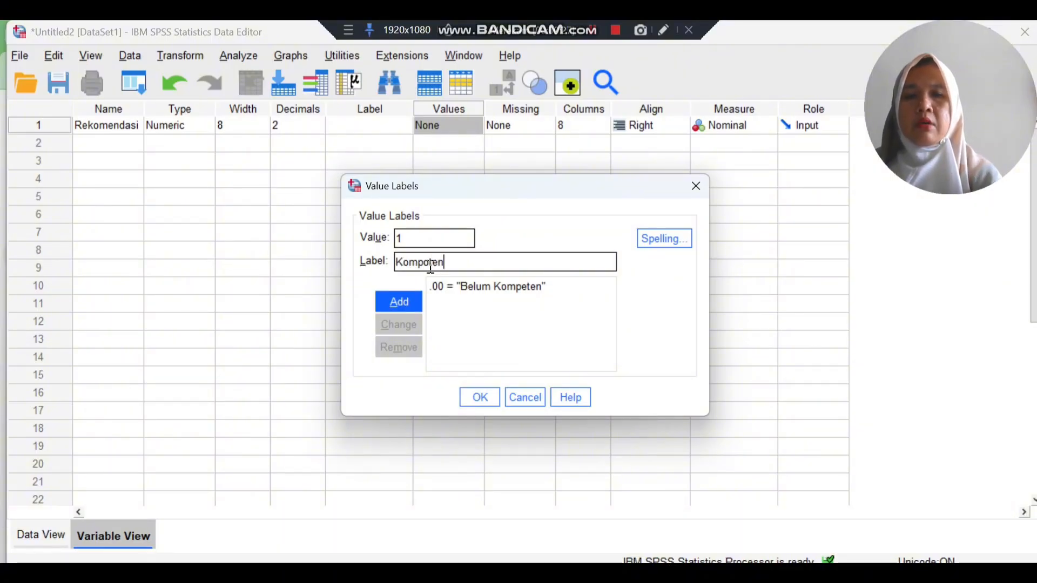
key(BackSpace)
key(BackSpace)
key(BackSpace)
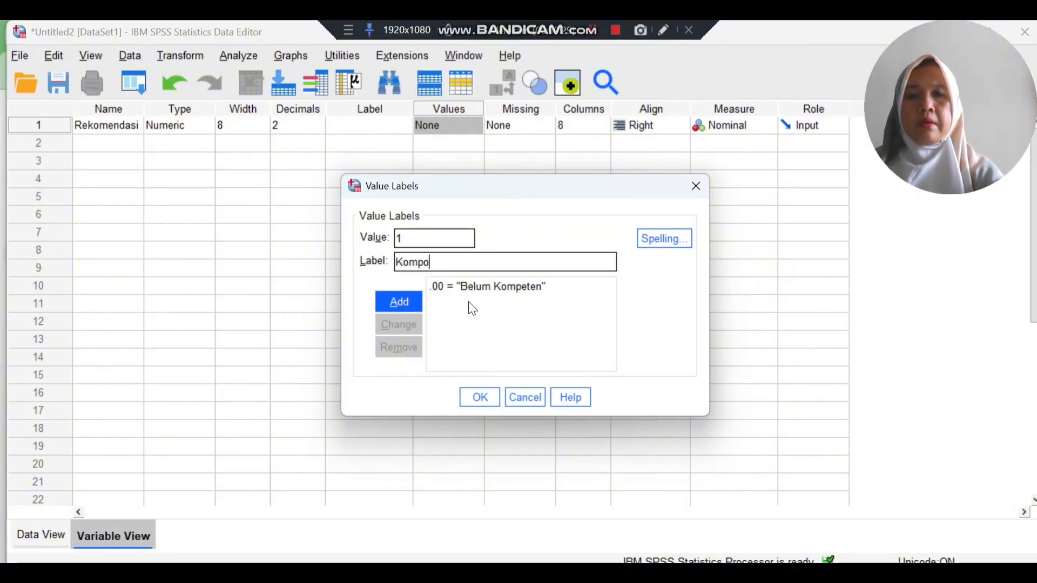
text(o)
key(BackSpace)
text(eten)
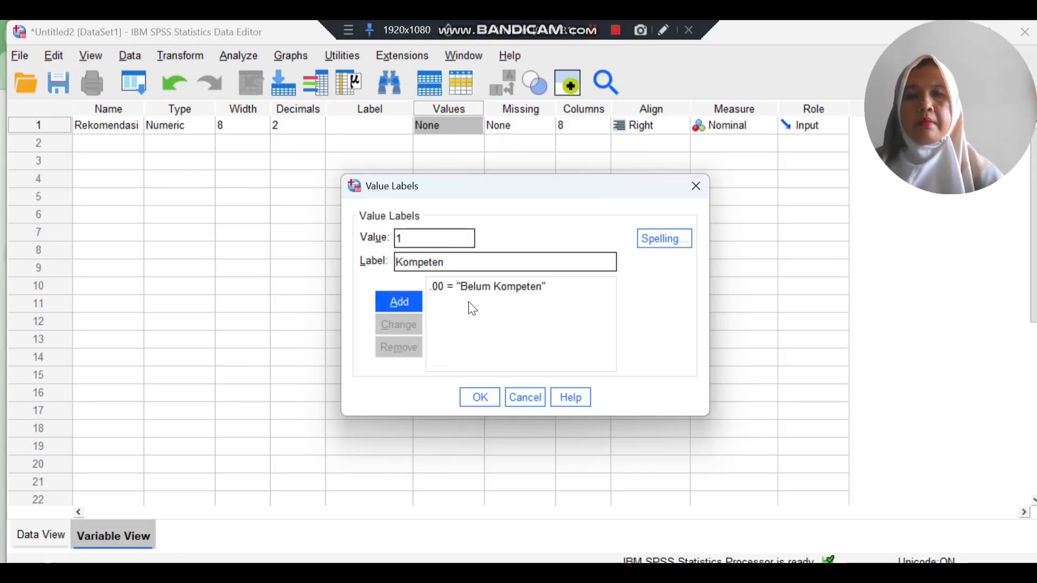
click(408, 299)
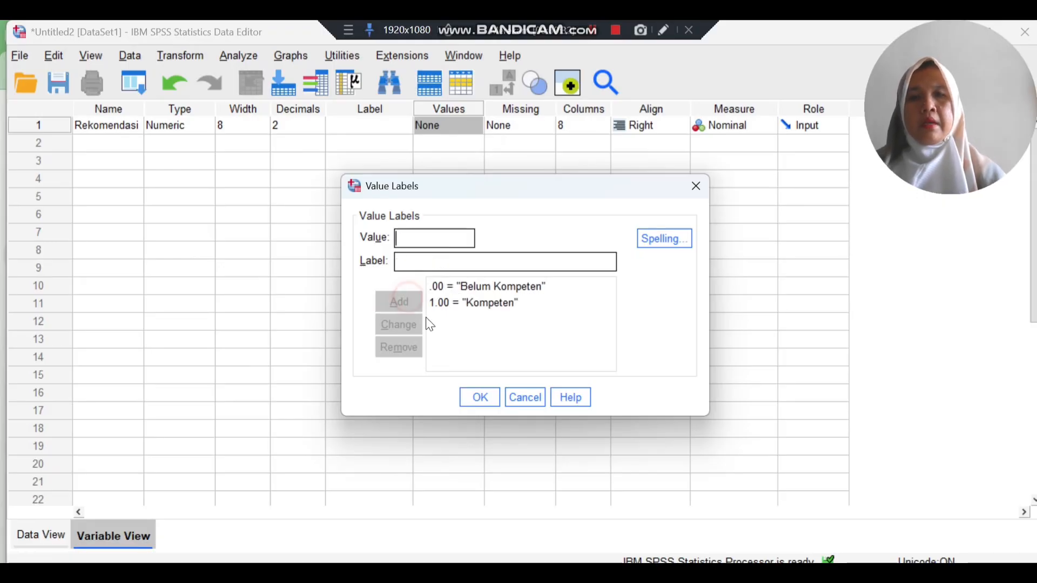
click(480, 398)
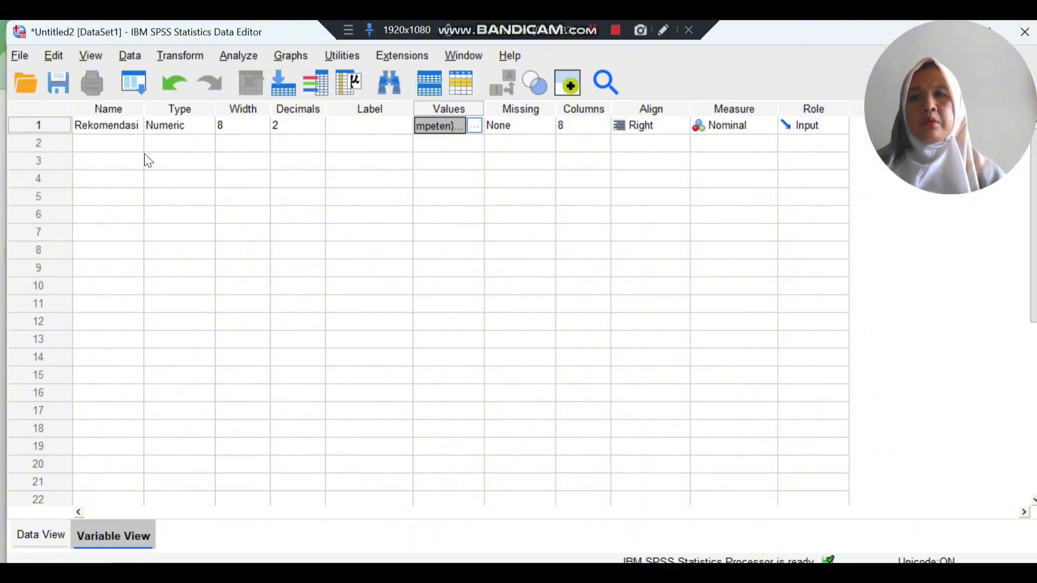
Step: Define a second variable named JP with the label "Jam Praktikum" and the Scale measurement level
click(123, 142)
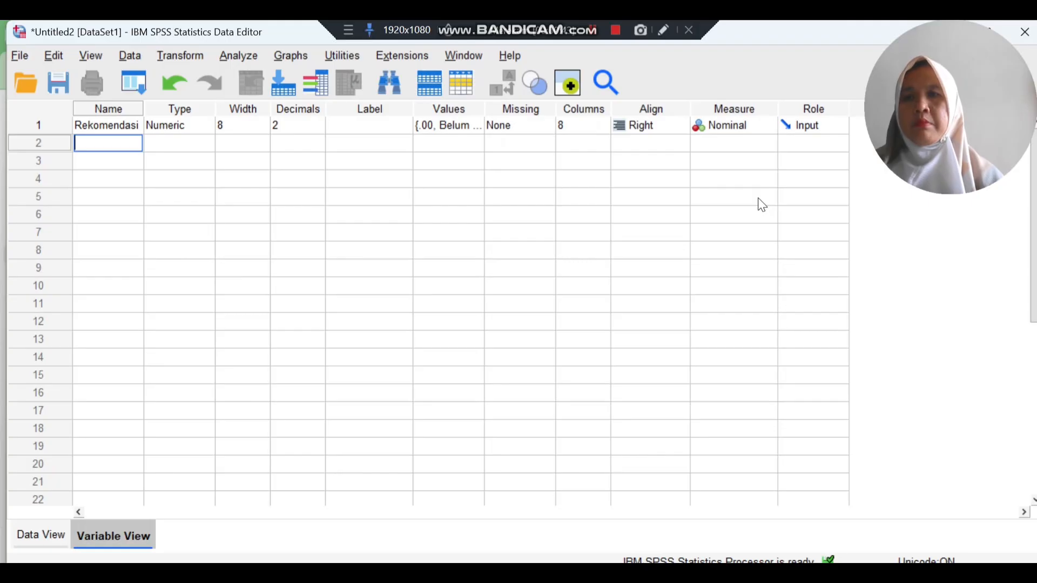
text(JP)
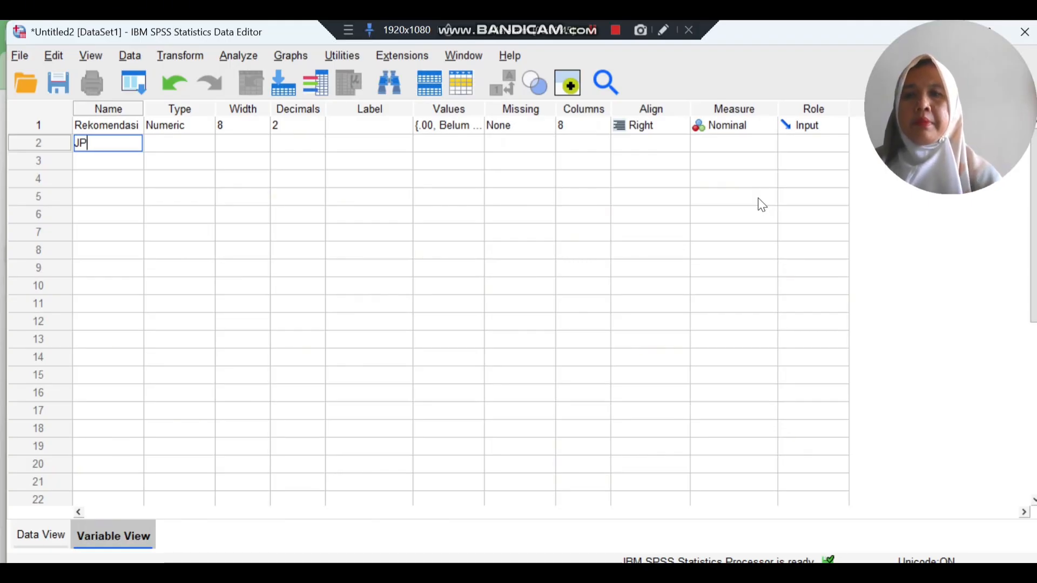
key(Return)
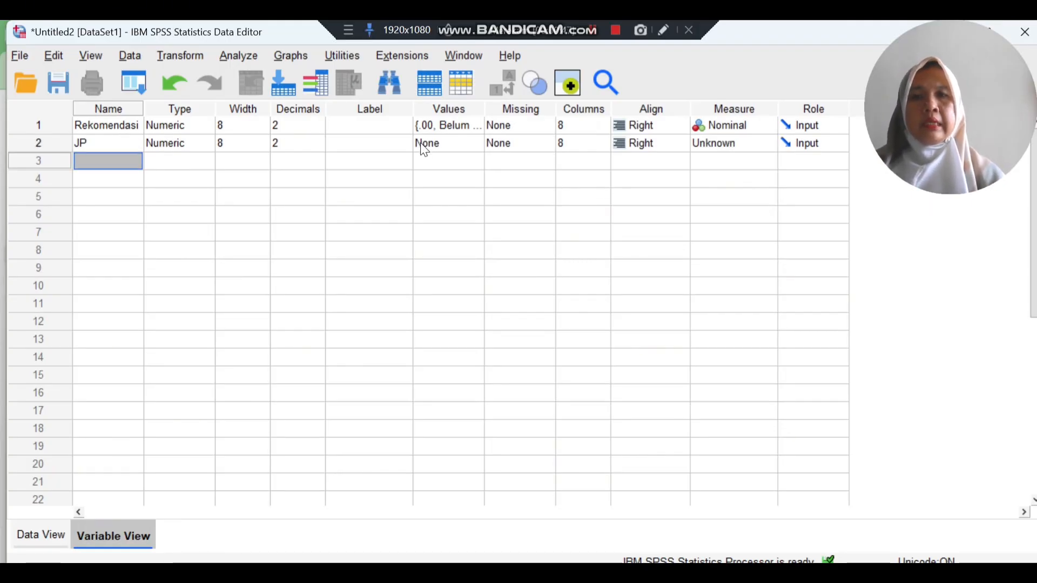
click(397, 144)
text(J)
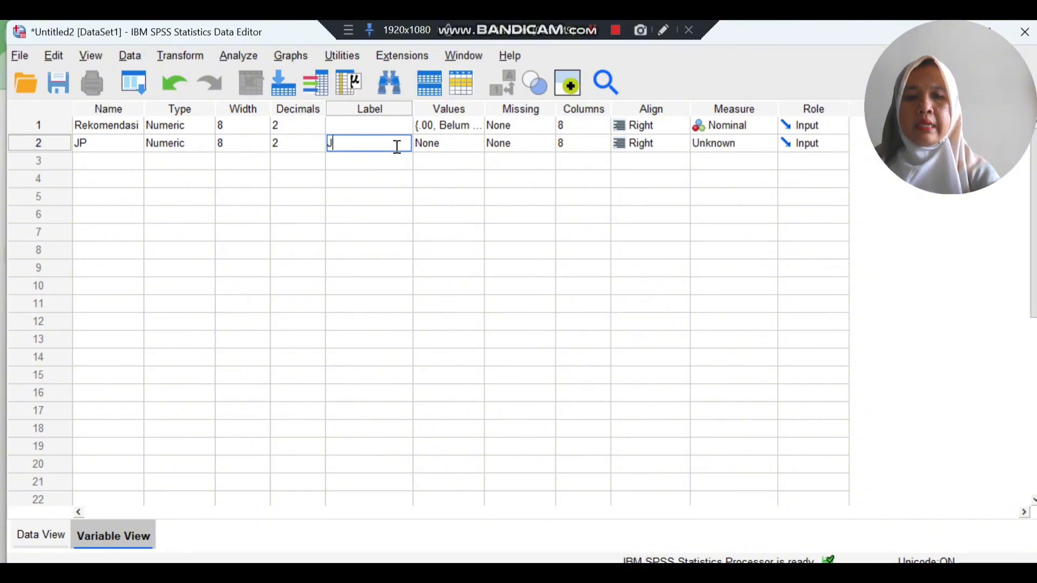
text(am Praktikum)
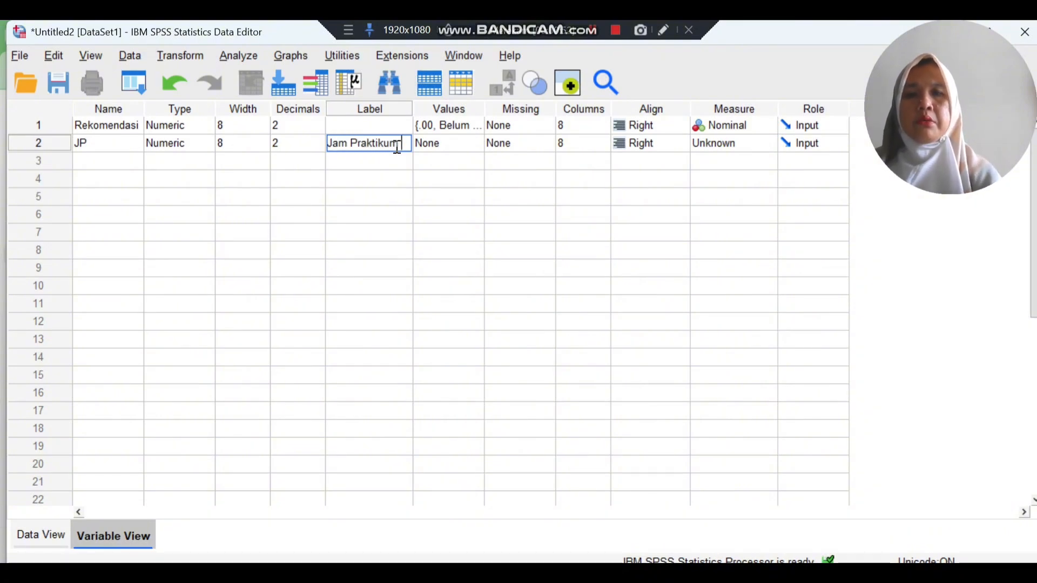
key(Return)
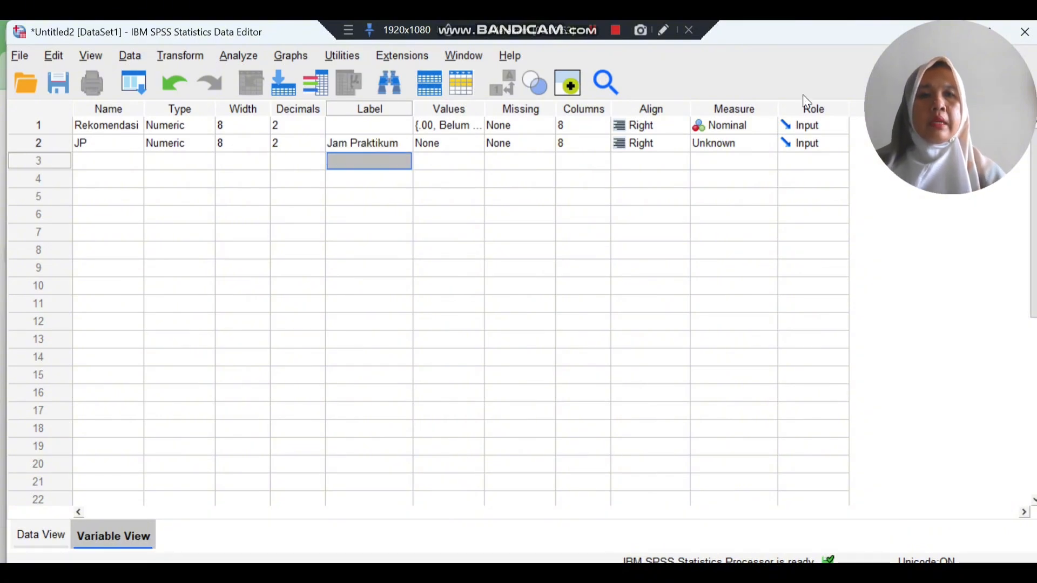
click(751, 143)
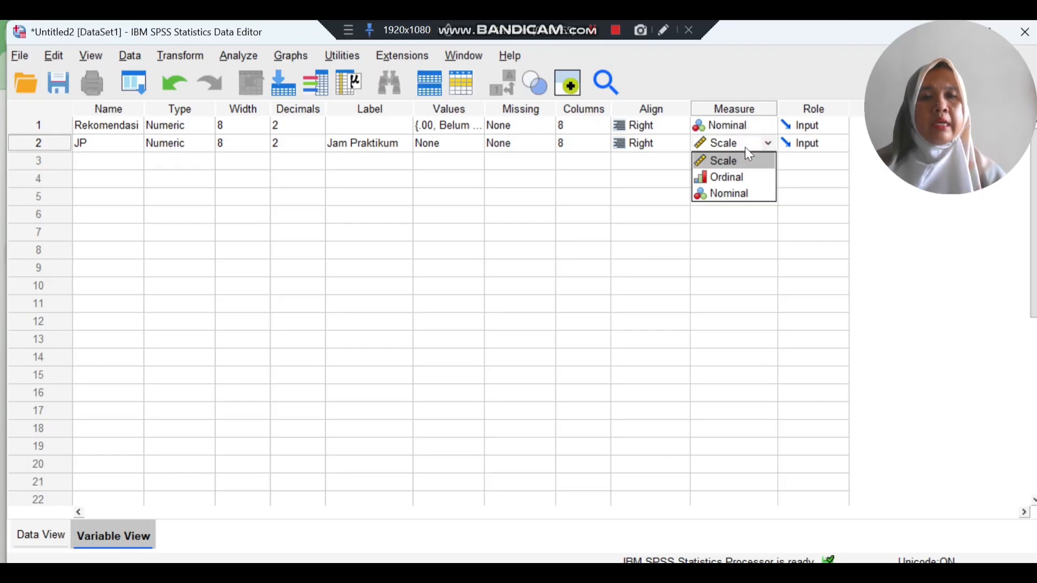
click(718, 158)
Step: Create a third variable named NP in the row below JP
click(130, 162)
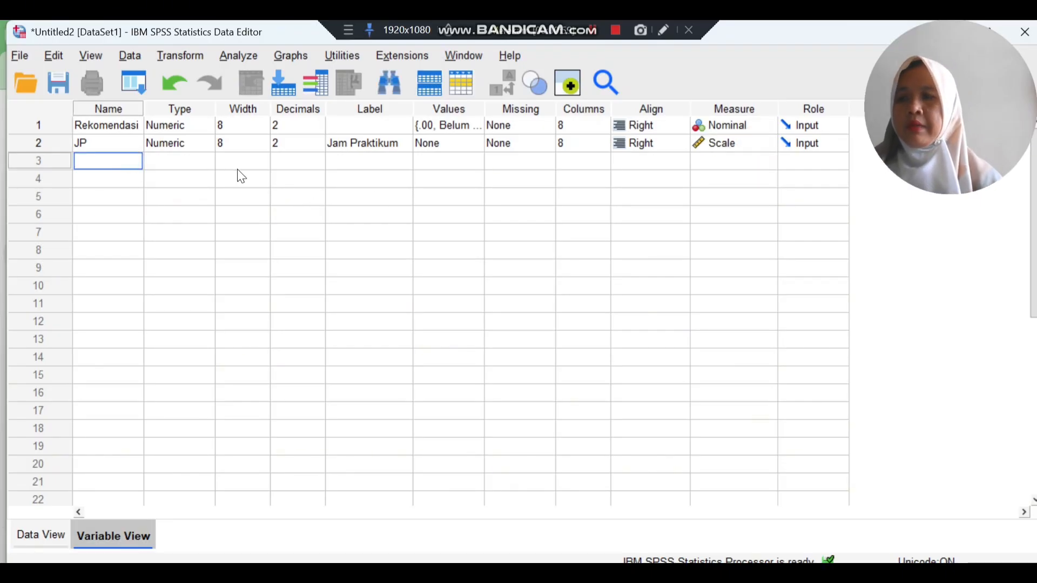
text(Nilai)
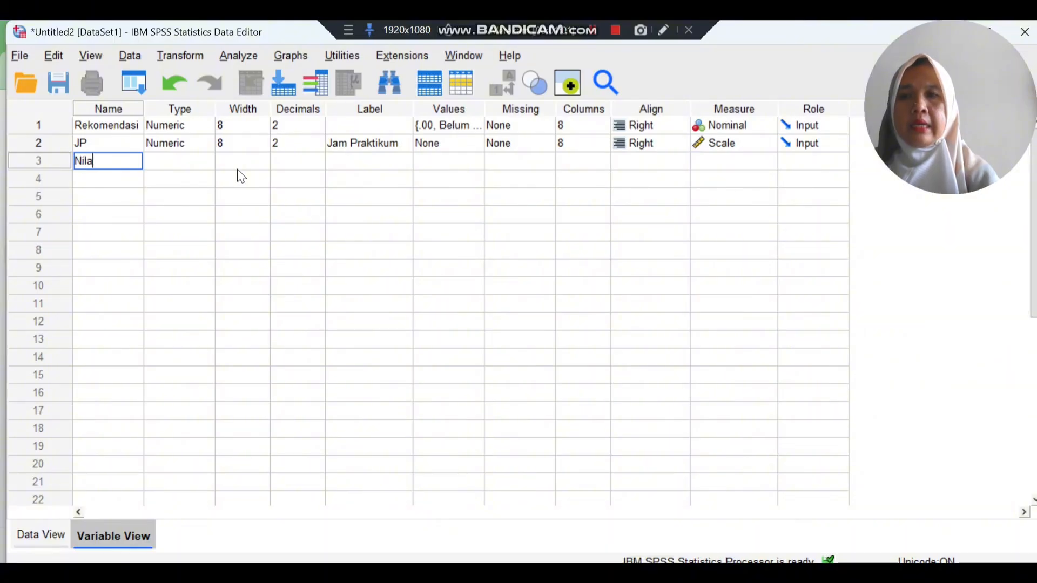
key(BackSpace)
key(BackSpace)
key(BackSpace)
key(BackSpace)
key(BackSpace)
text(NP)
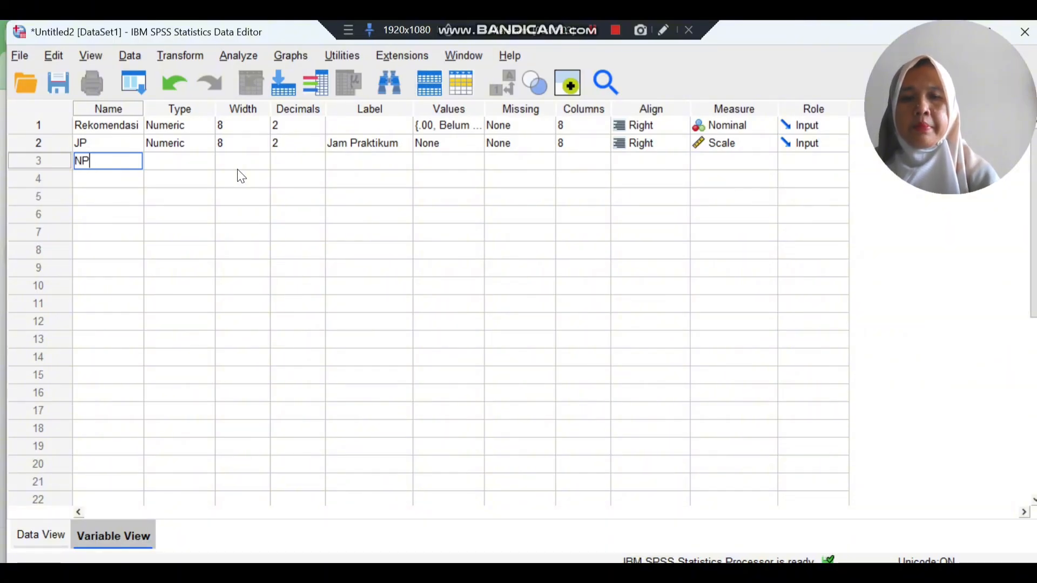
key(Return)
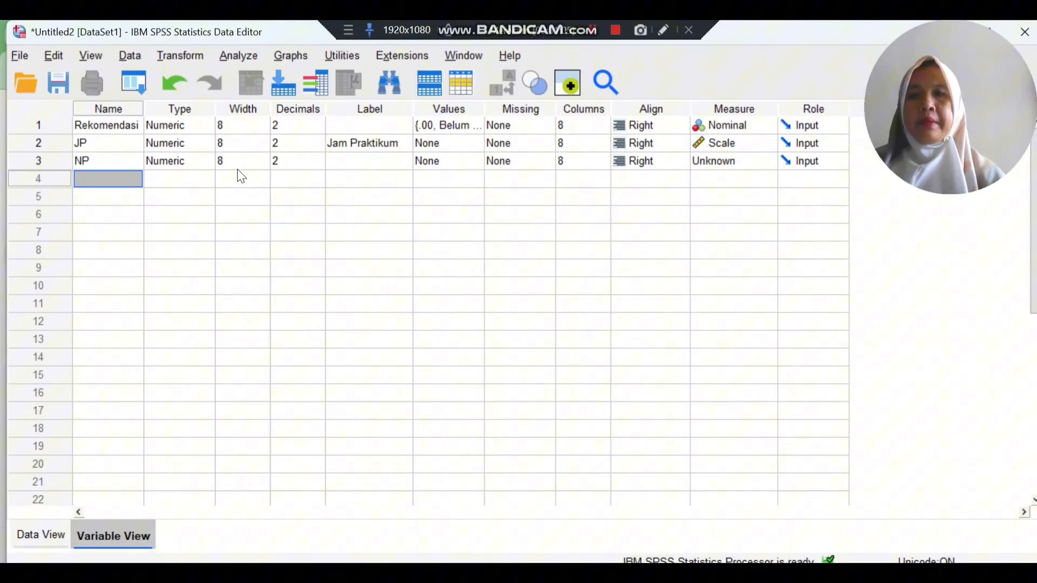
Step: Label the NP variable "Nilai Praktikum" and set its measurement level to Scale
click(345, 164)
text(Nilai)
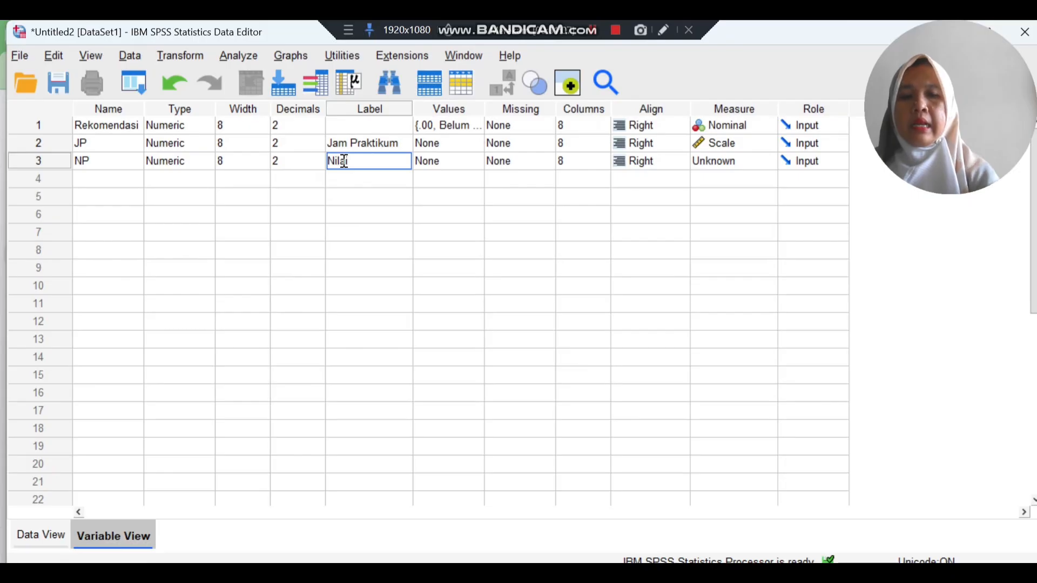
text( Praktikum)
key(Return)
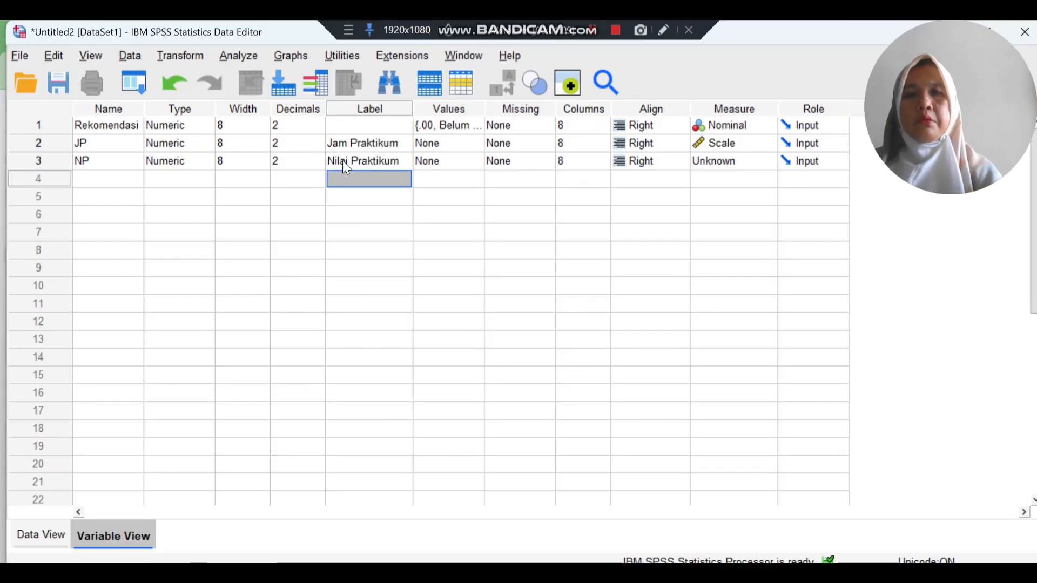
click(744, 157)
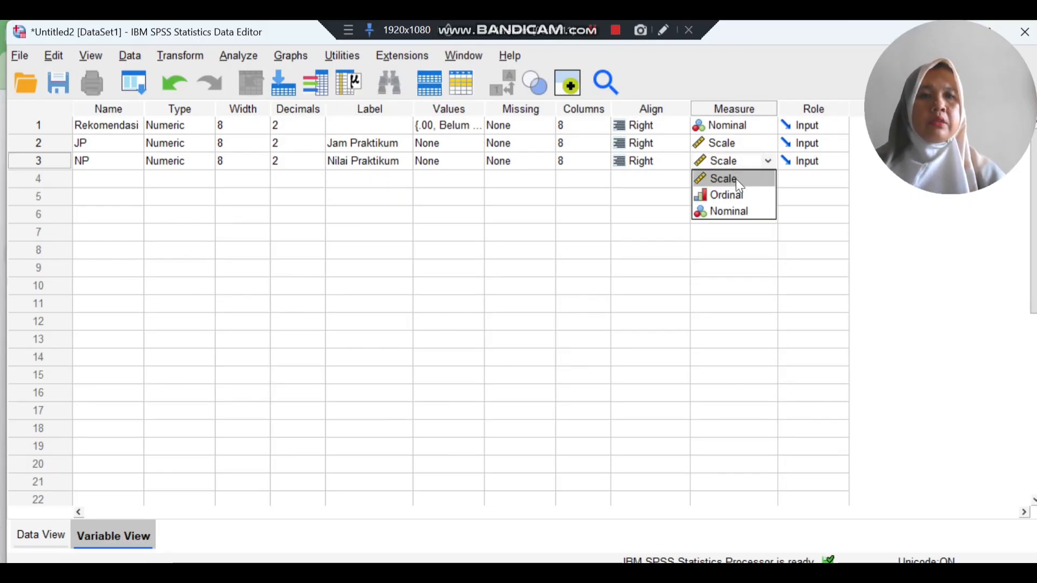
click(736, 179)
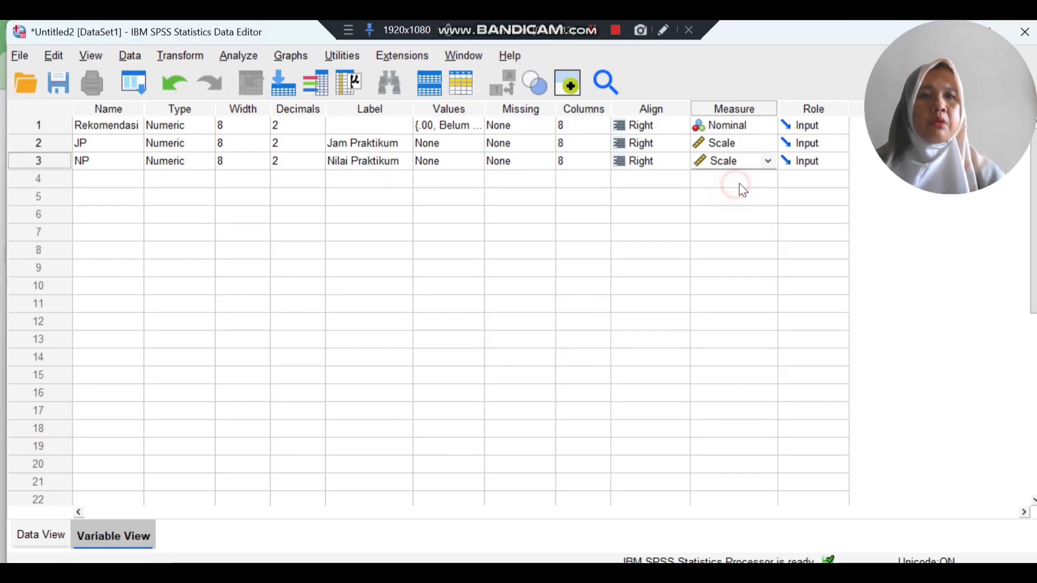
Step: Define a fourth variable named Usia with the Scale measurement level
click(105, 179)
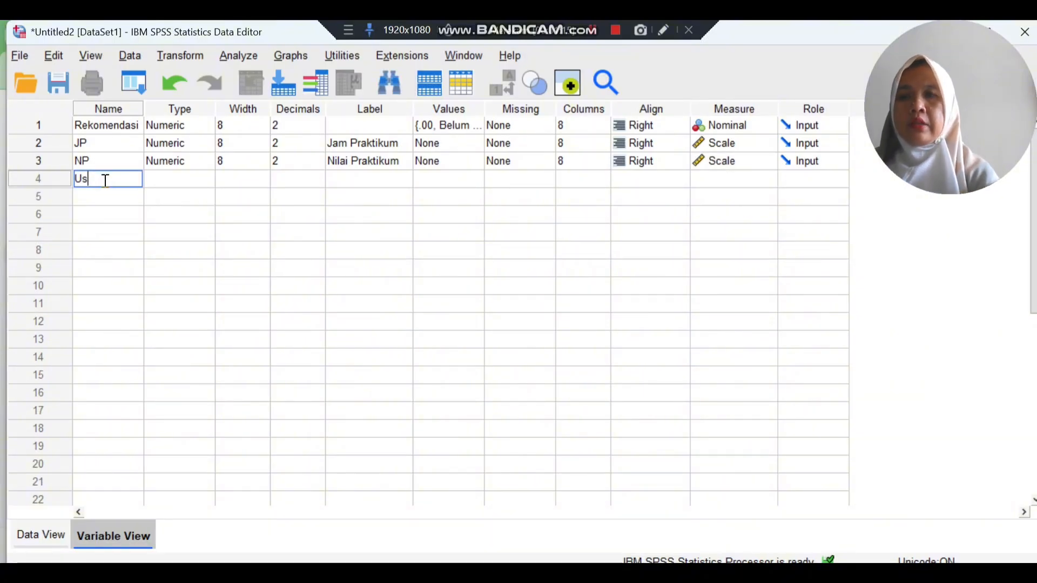
key(Return)
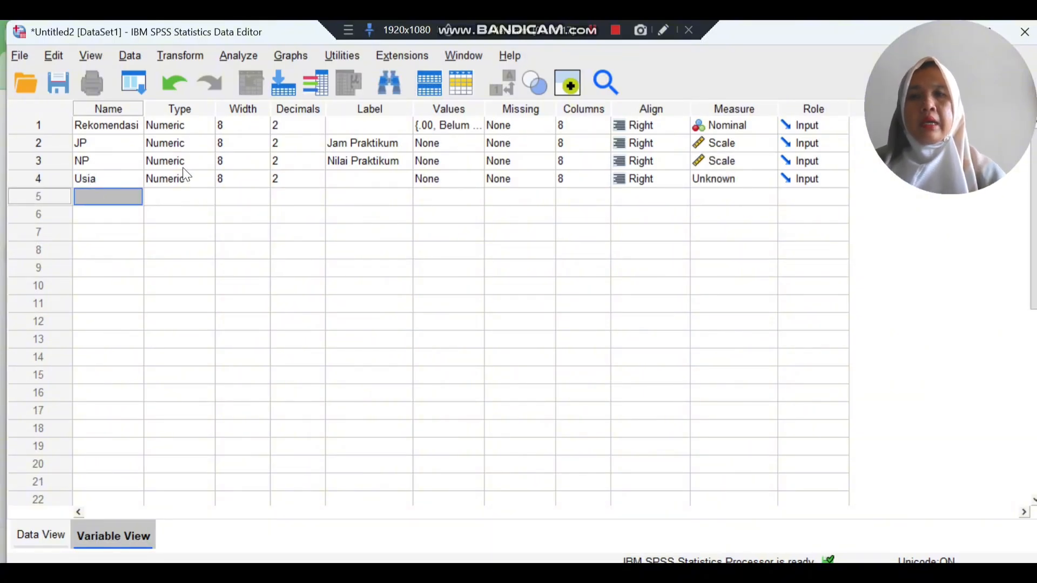
click(706, 179)
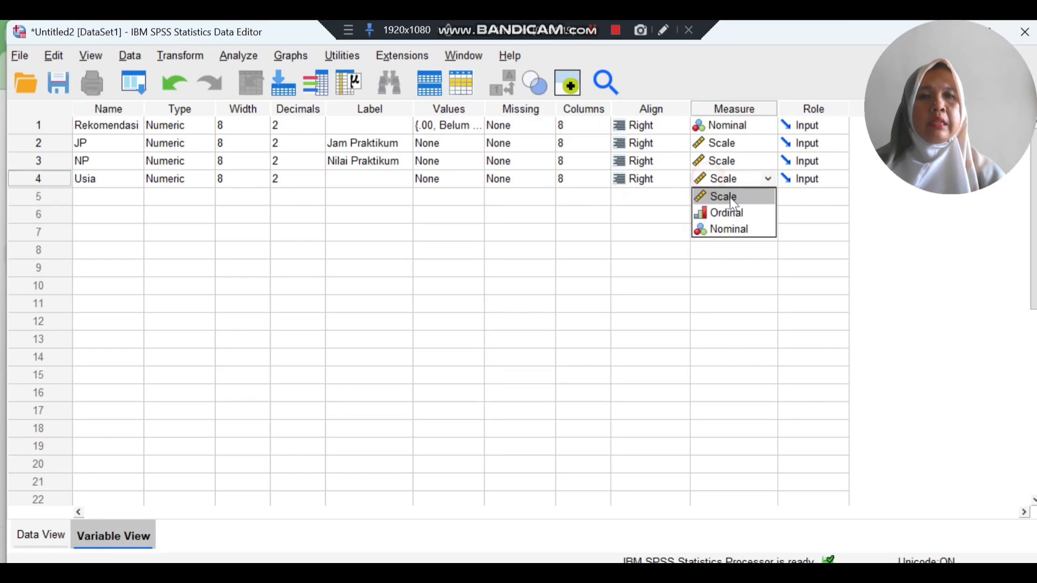
click(740, 197)
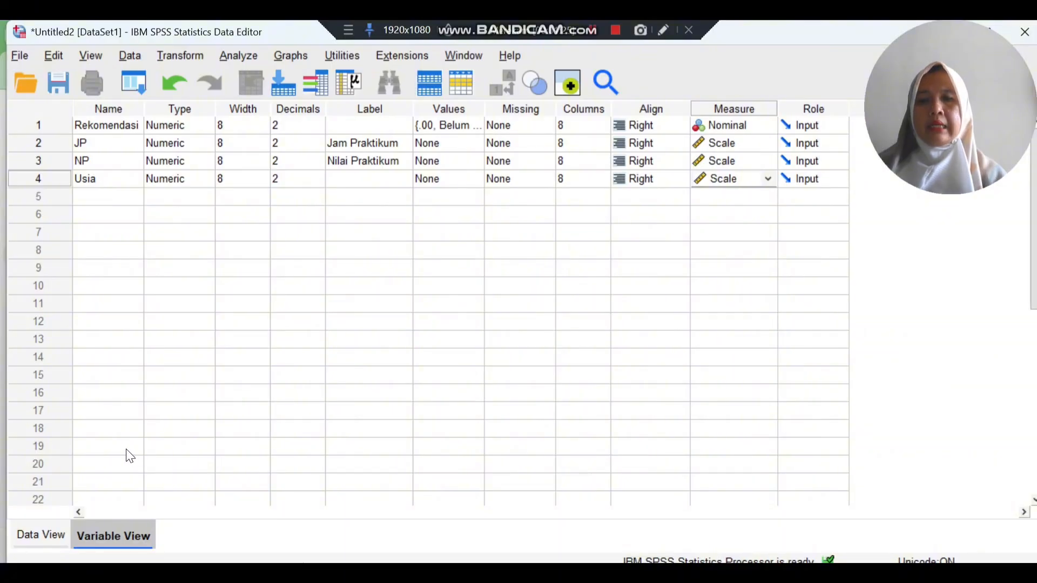
Step: Show the data sheet and widen the Rekomendasi column so its name fits on one line
click(38, 536)
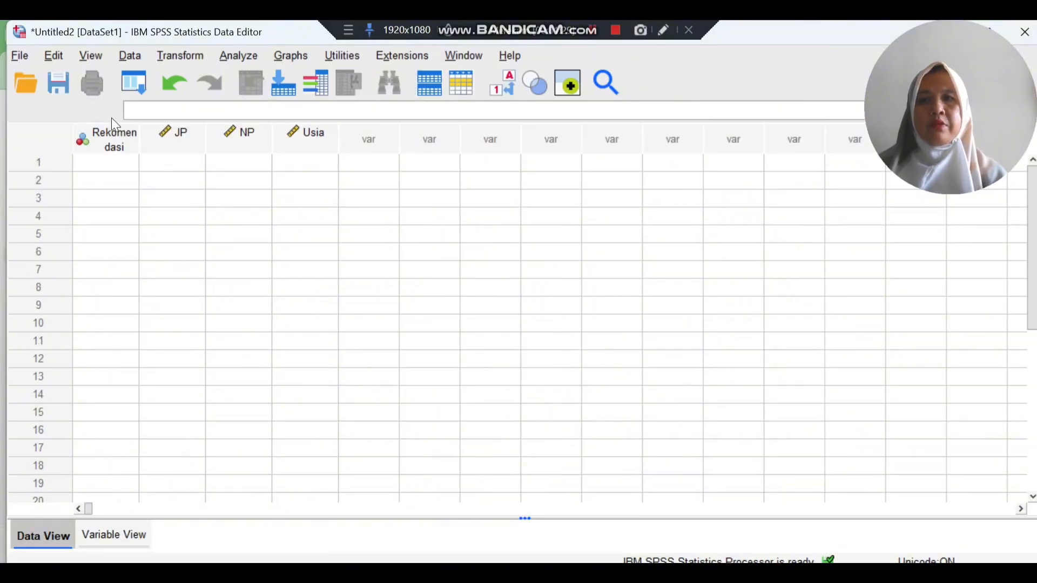
drag(139, 140, 162, 162)
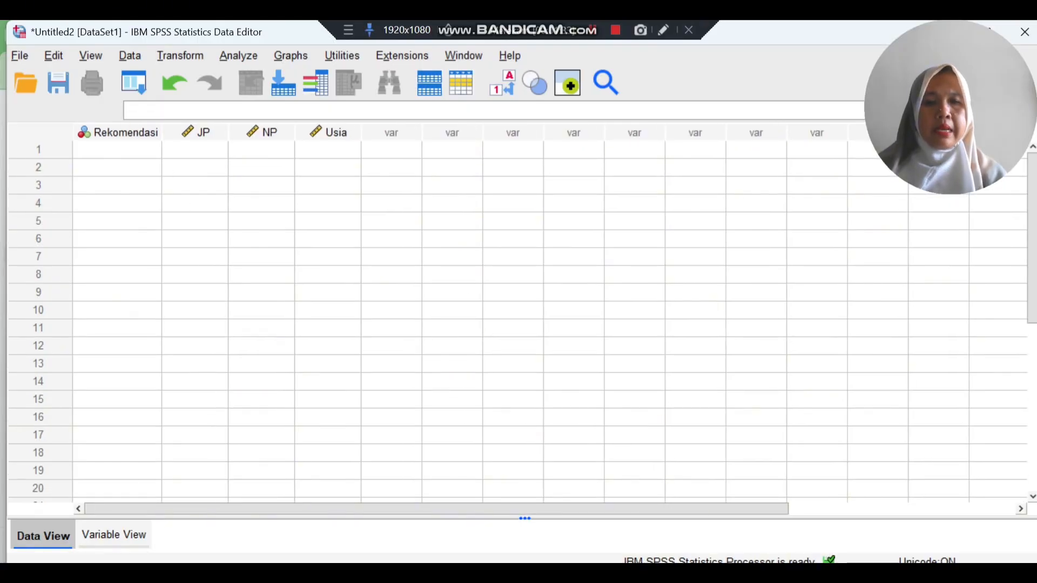
Step: Copy the student data in B2:E31 of the Excel workbook into the SPSS data sheet, starting at row 1 of Rekomendasi
key(alt+Tab)
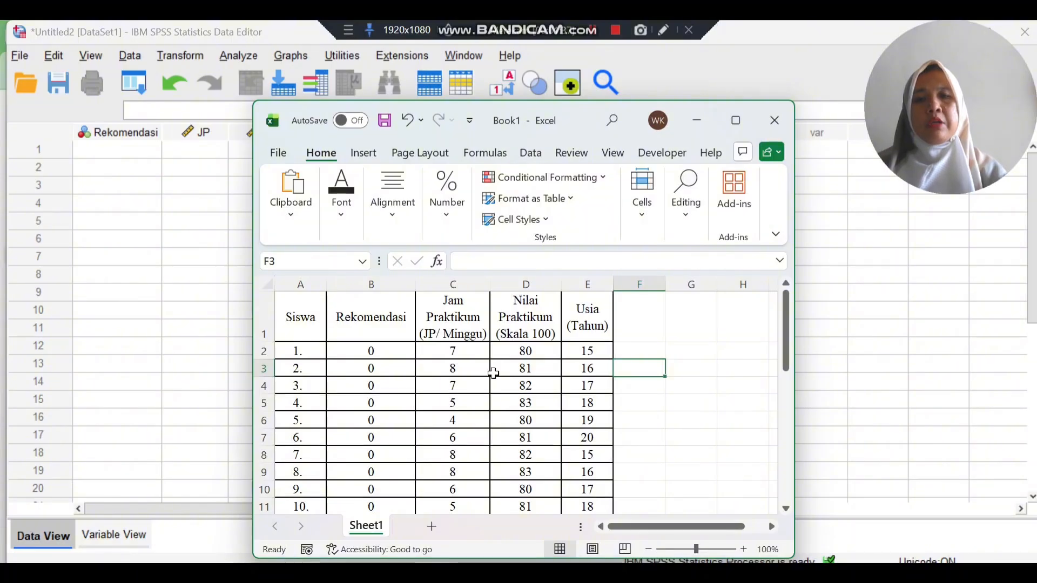
scroll(495, 370, down, 2)
scroll(493, 372, down, 2)
scroll(493, 372, up, 4)
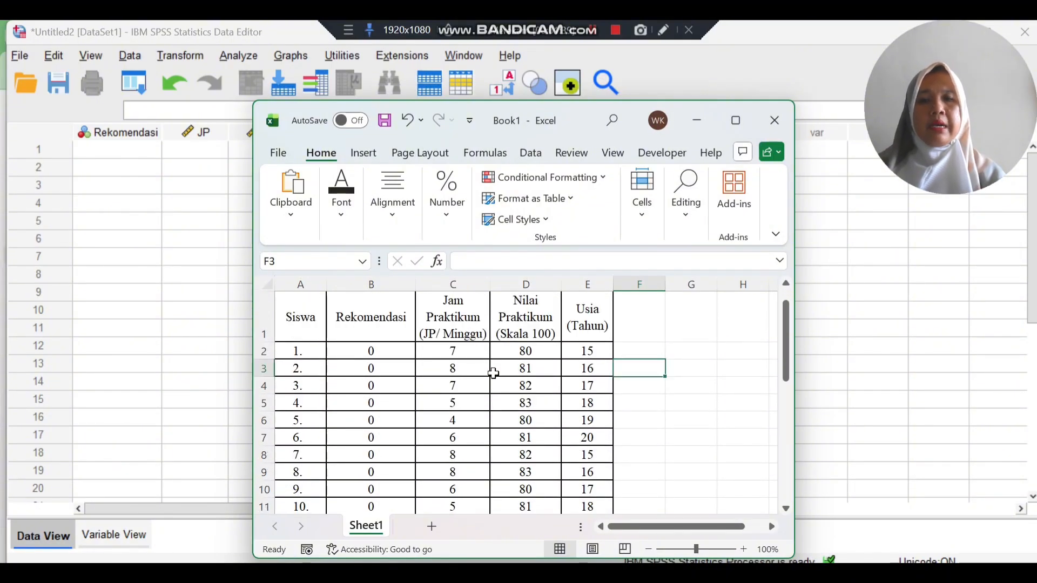
drag(366, 354, 568, 493)
key(ctrl+c)
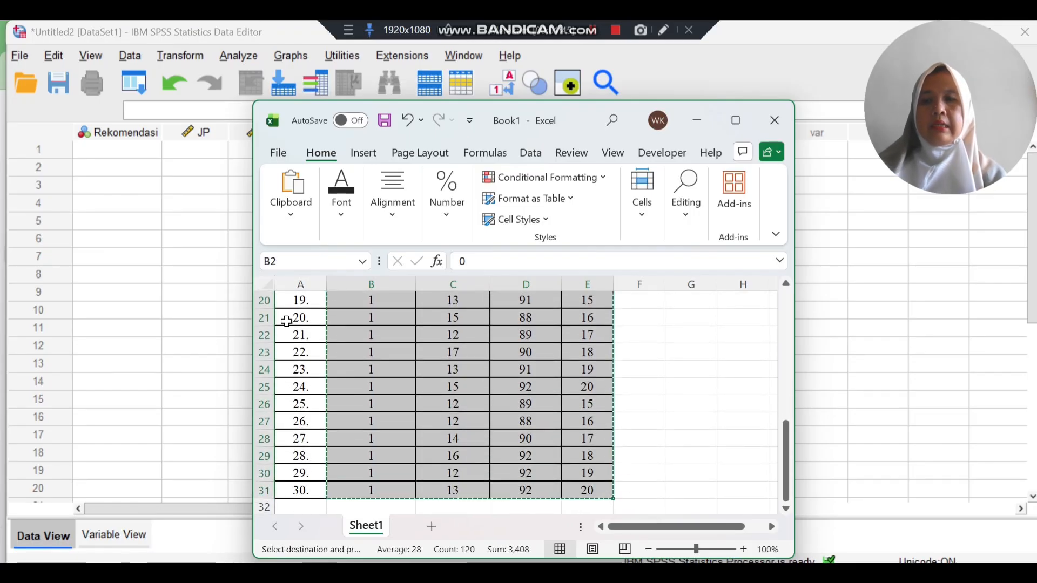
click(118, 156)
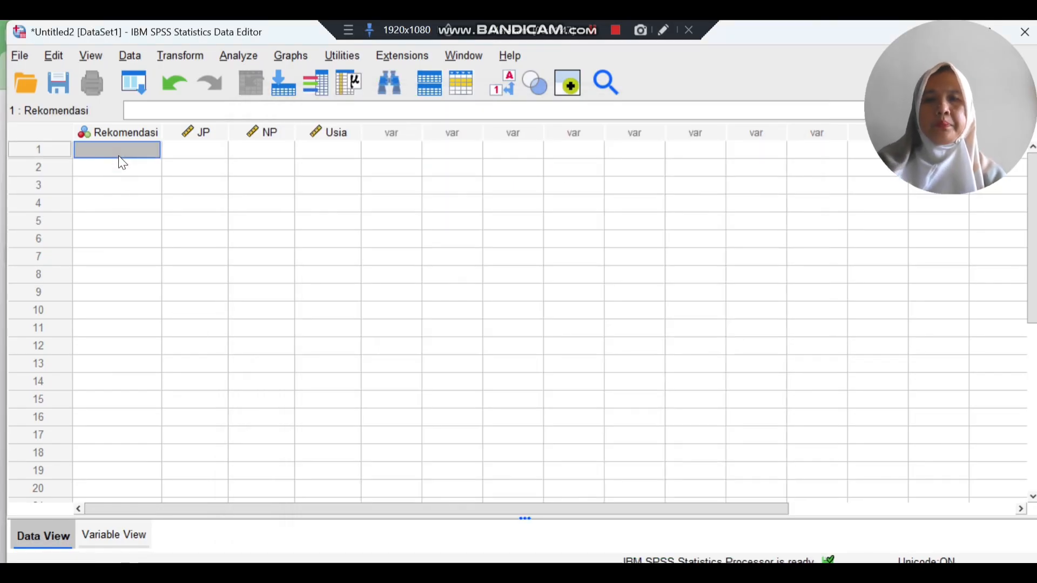
key(ctrl+v)
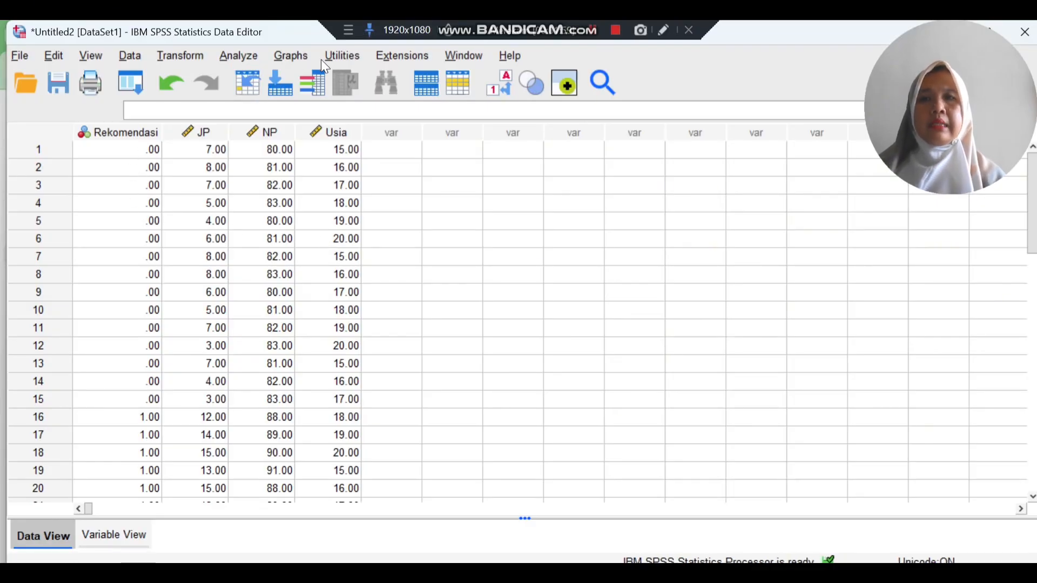
Step: Set up an Explore analysis with Jam Praktikum, Nilai Praktikum and Usia as dependents and Rekomendasi as the factor
click(248, 61)
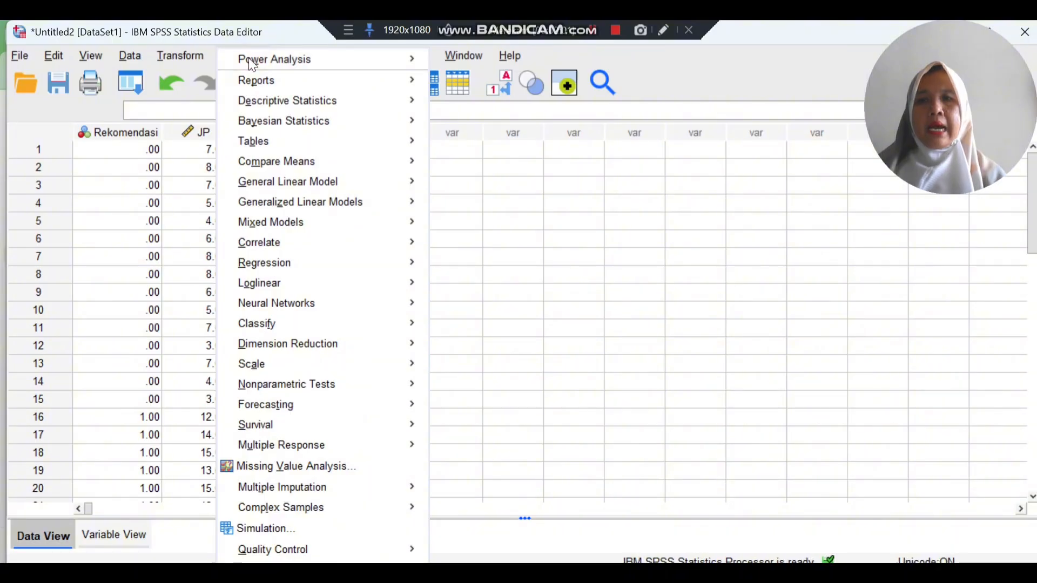
mouse_move(308, 107)
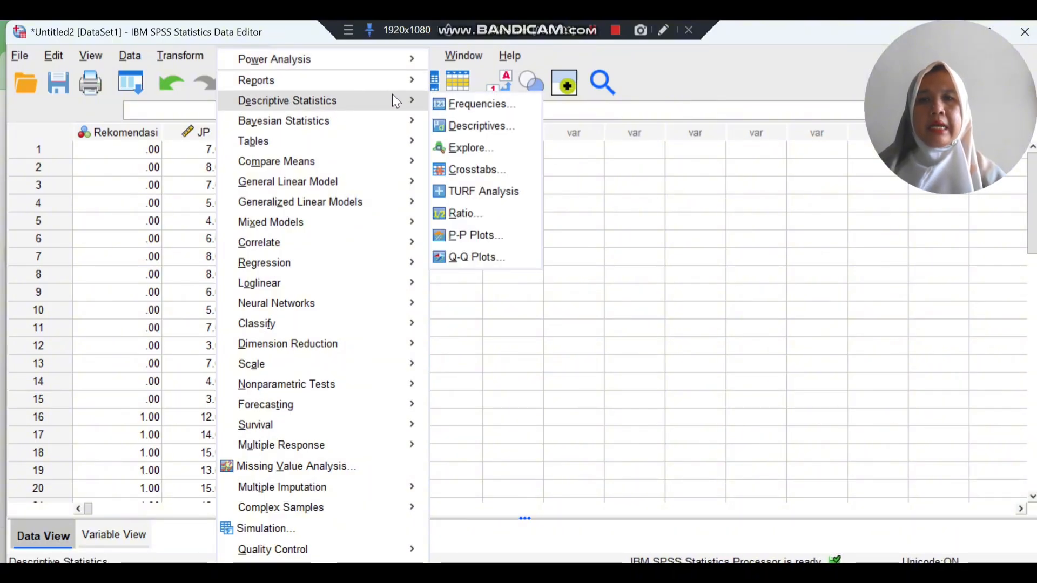
click(466, 148)
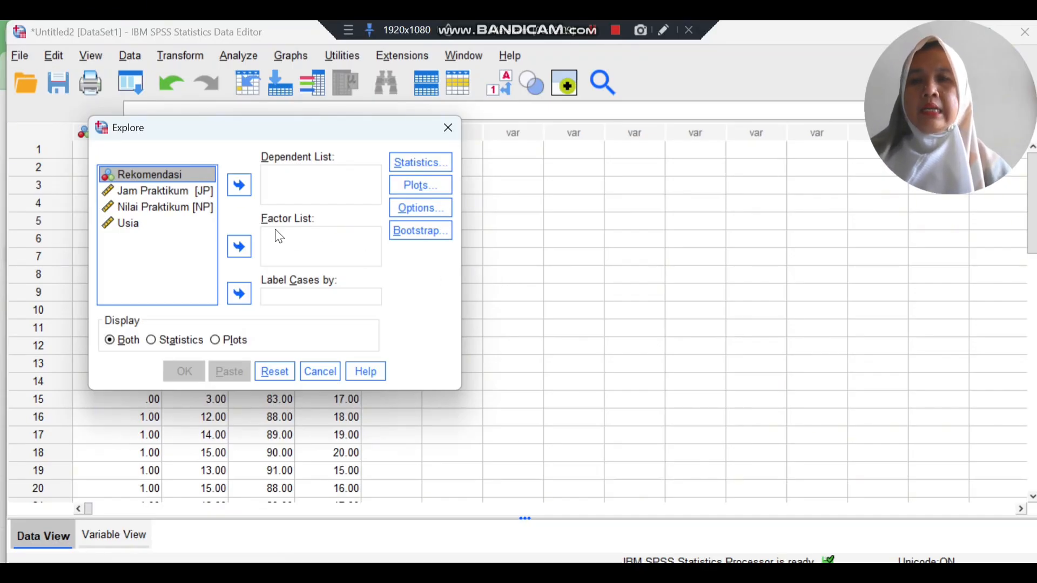
click(154, 189)
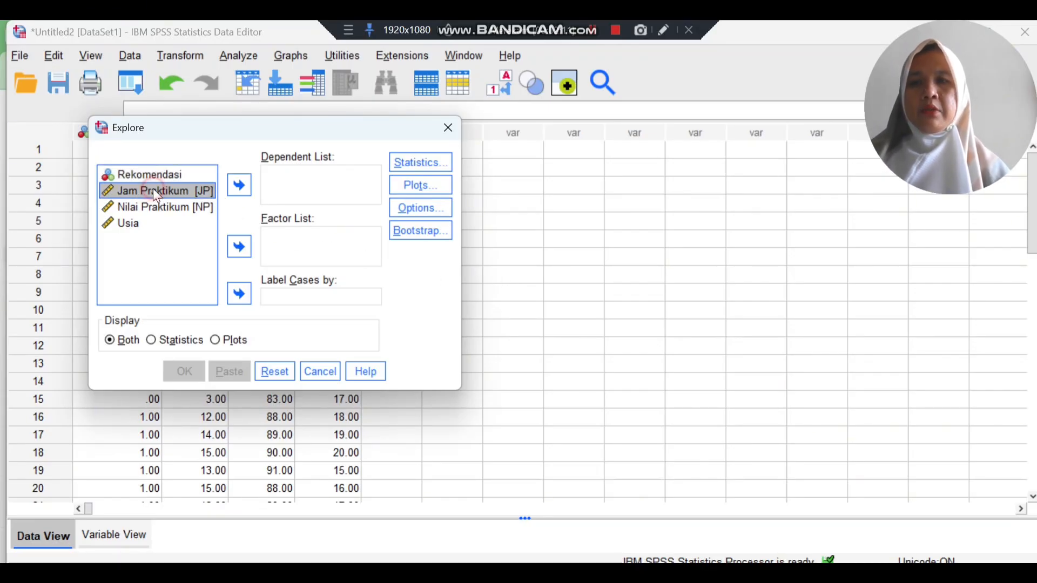
click(239, 181)
click(201, 191)
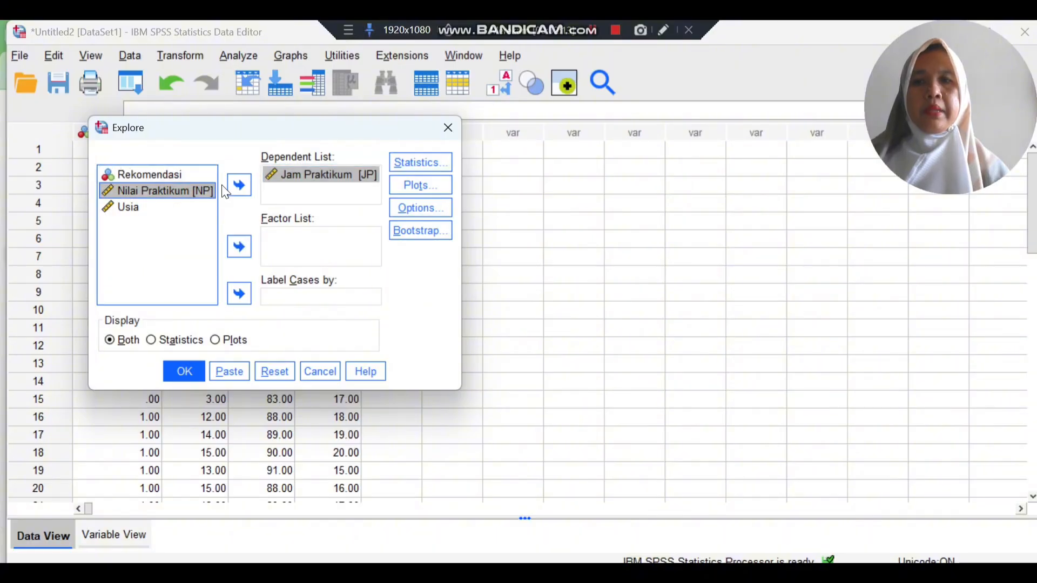
click(238, 186)
click(161, 193)
click(242, 186)
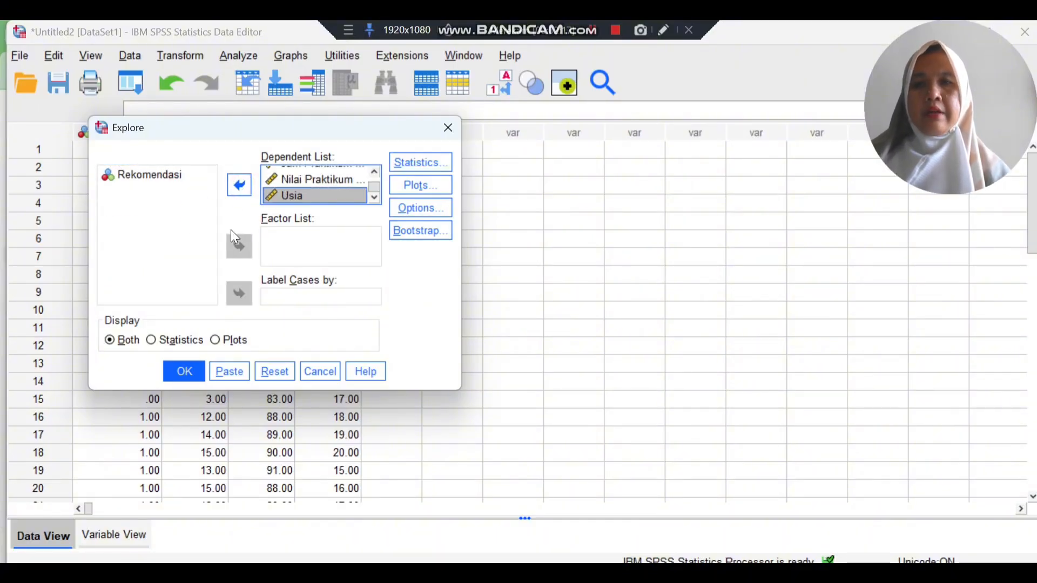
click(174, 177)
click(239, 247)
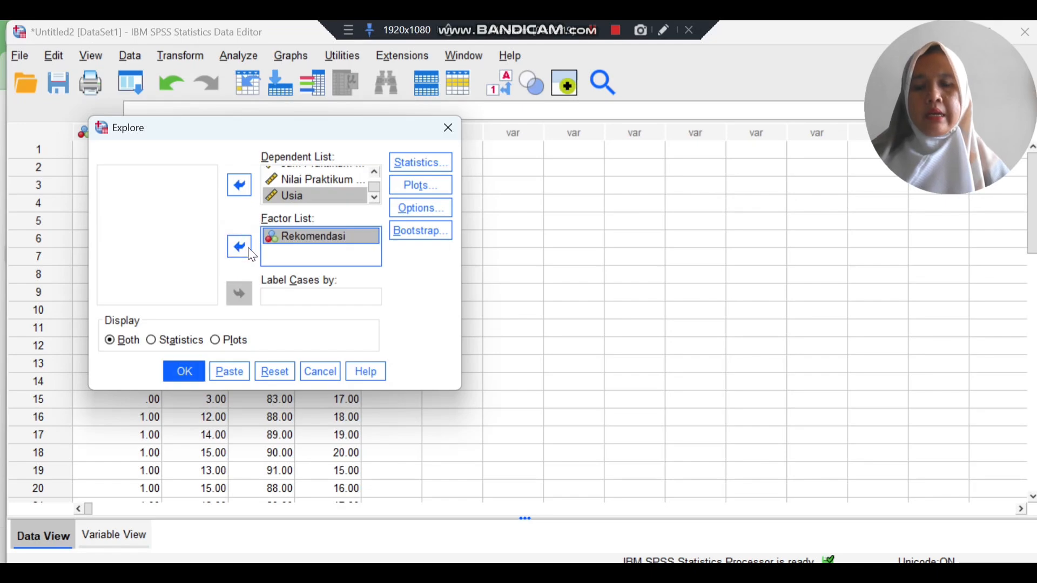
Step: Include normality plots with tests in the Explore analysis, run it and show the Tests of Normality table
click(407, 185)
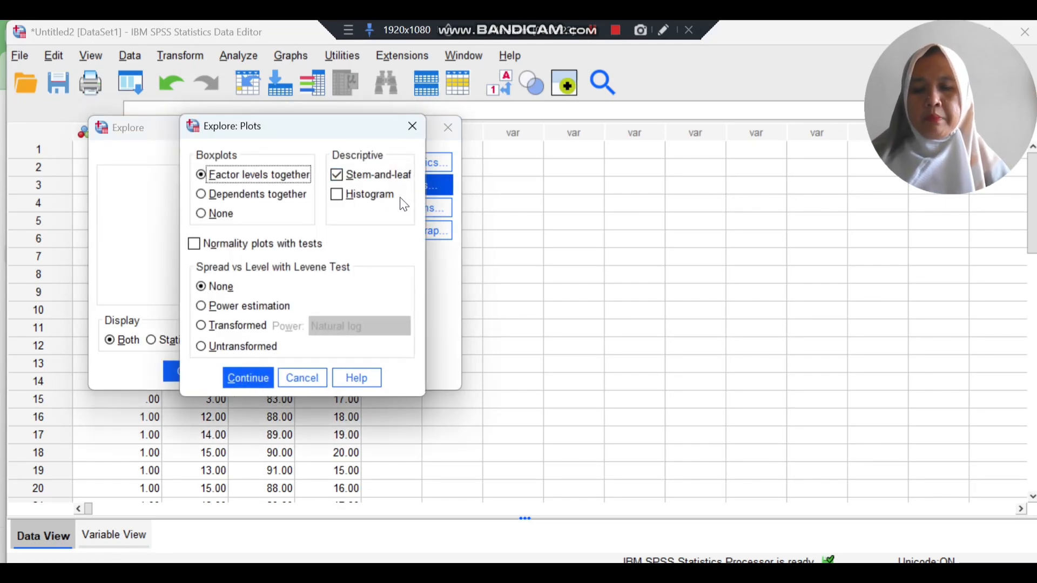
click(211, 245)
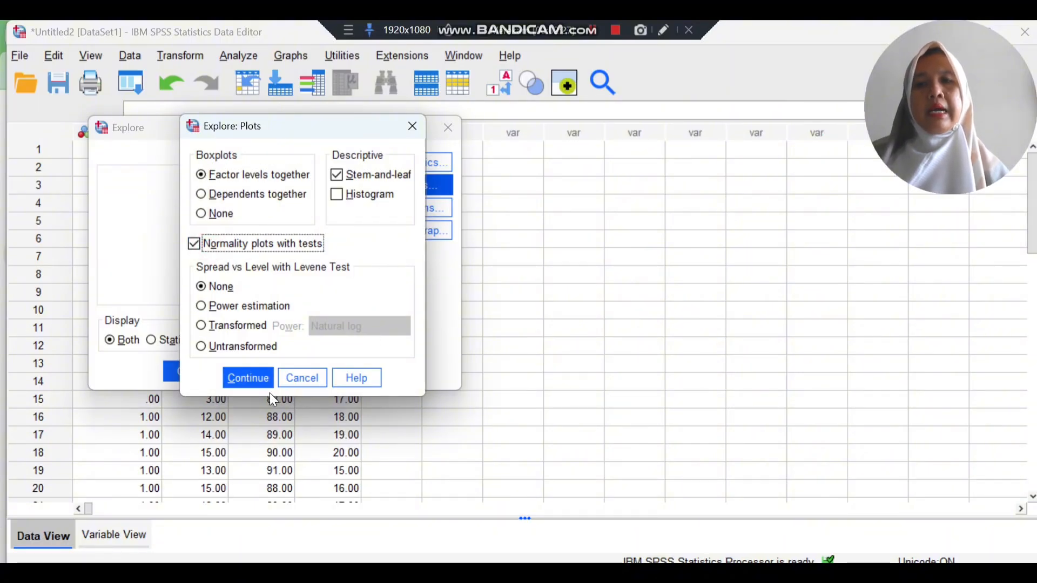
click(256, 381)
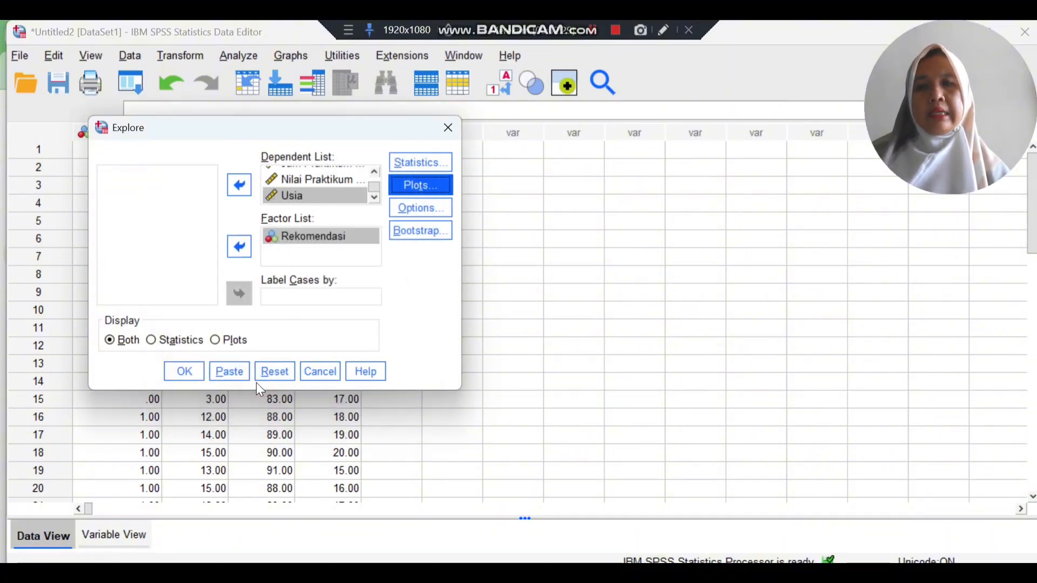
click(176, 376)
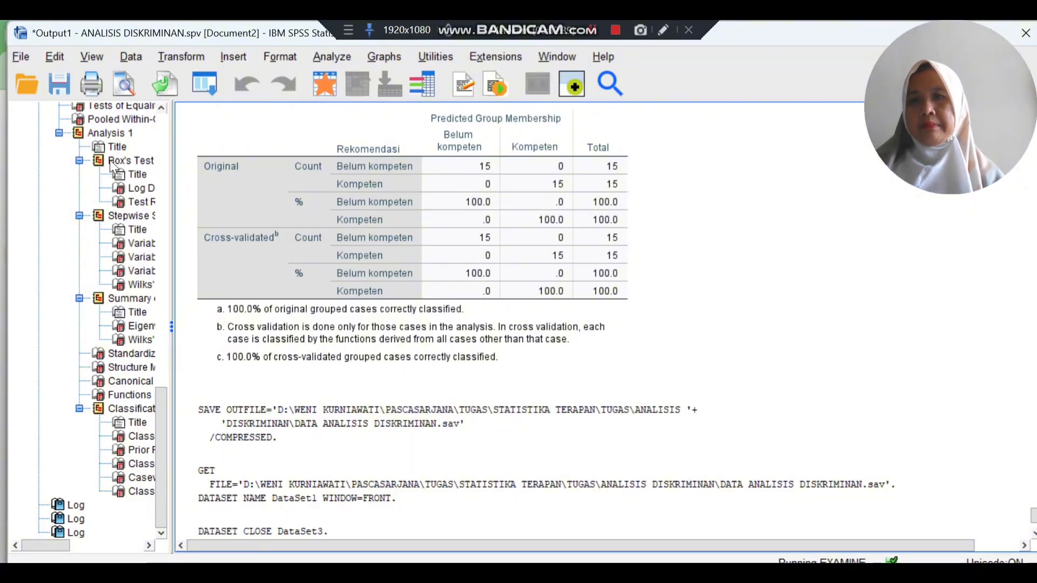
click(124, 113)
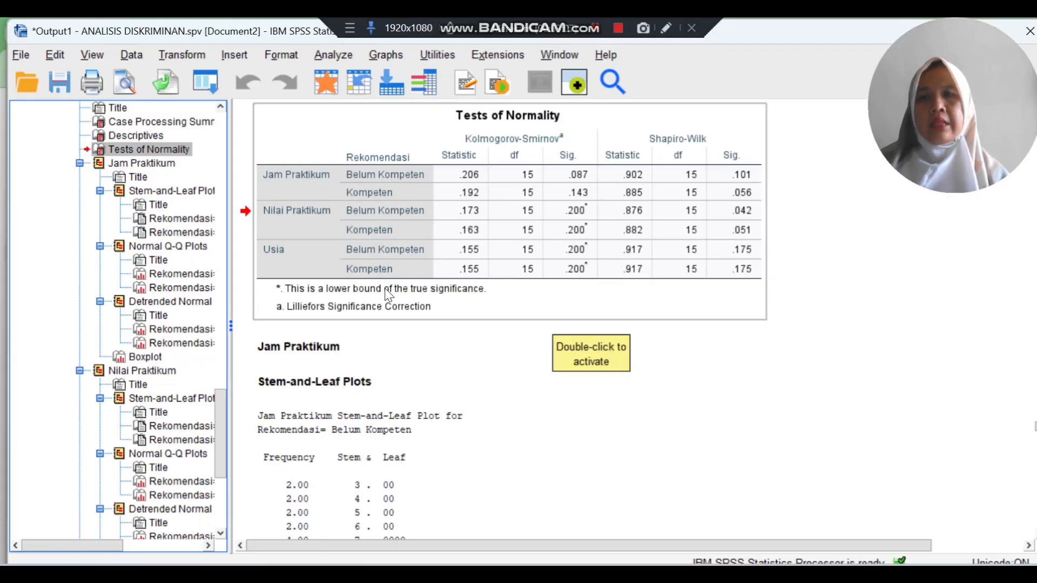
Step: Start a Discriminant Analysis with Rekomendasi as the grouping variable, ranging from minimum 0 to maximum 1
click(327, 56)
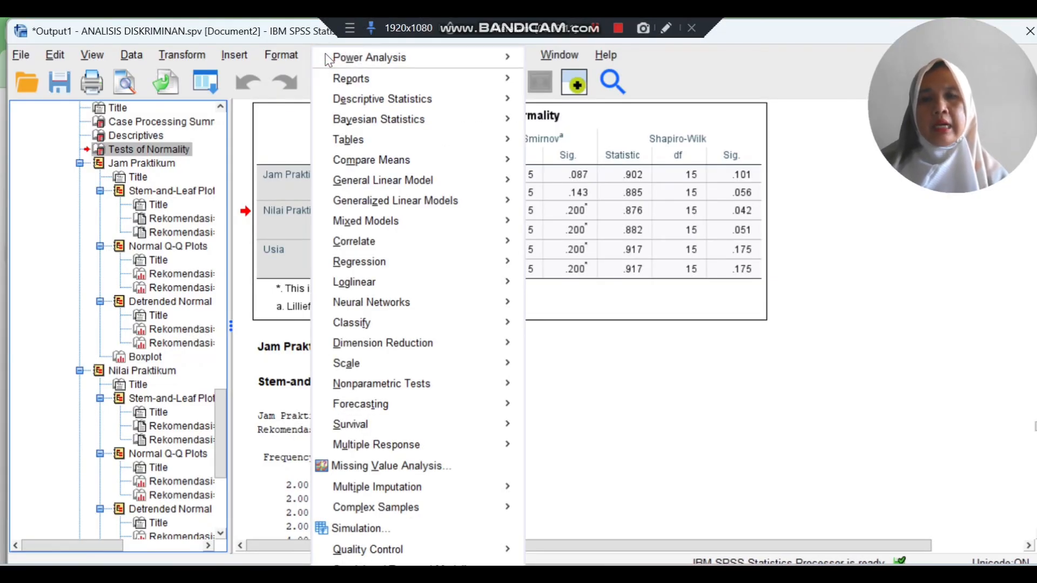
mouse_move(338, 91)
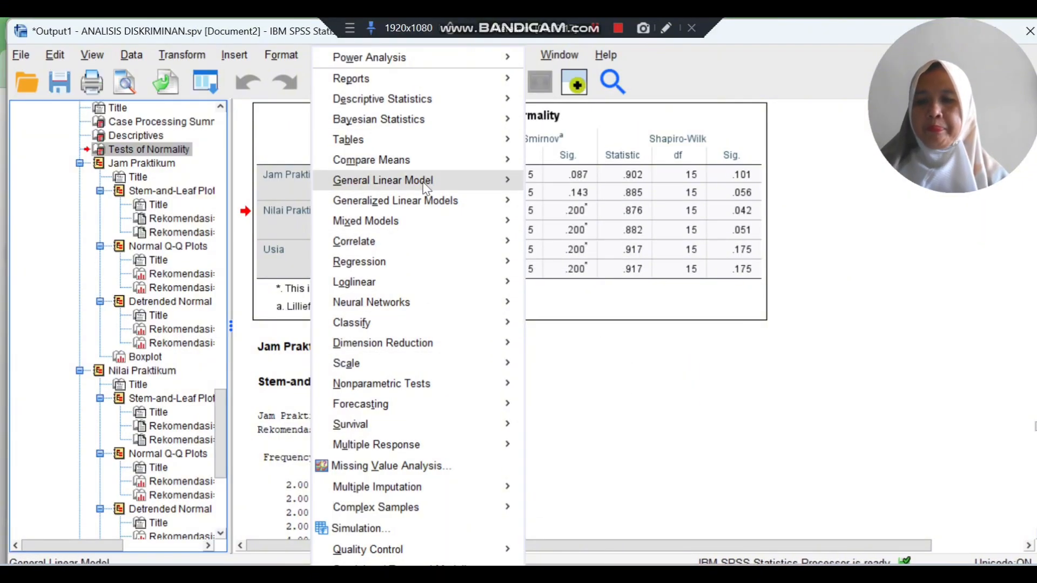
mouse_move(432, 203)
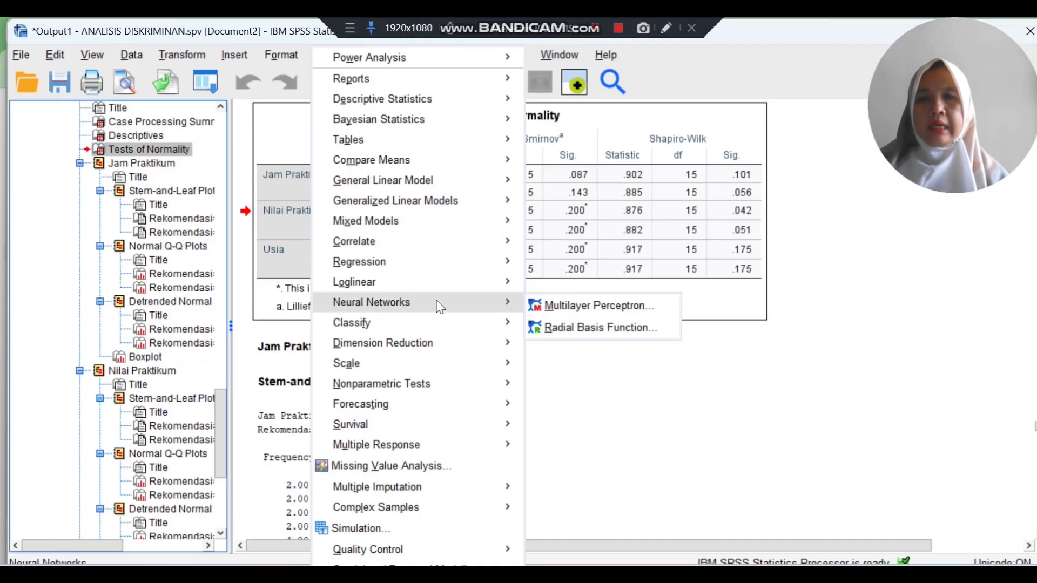
mouse_move(457, 330)
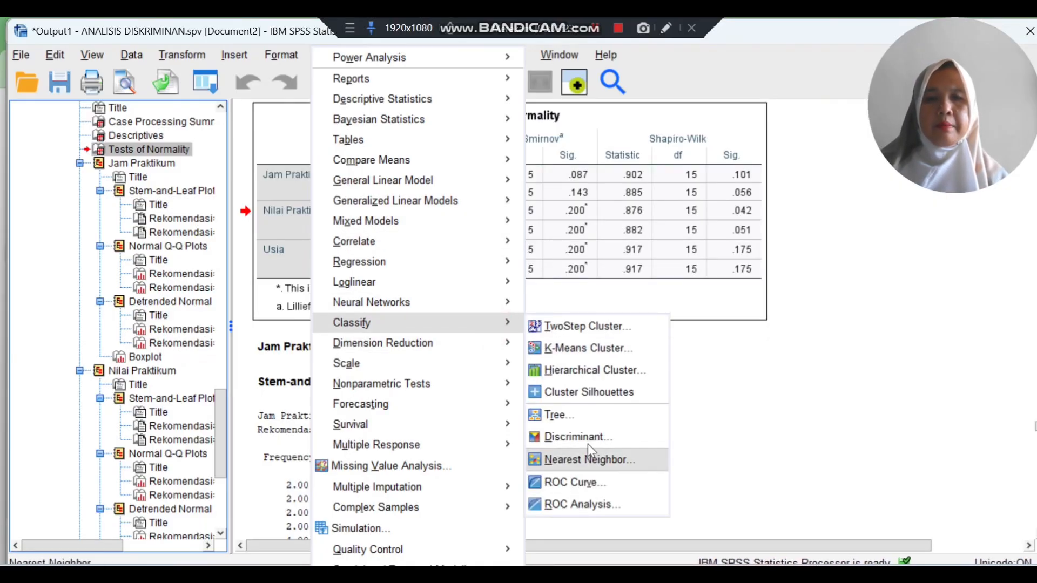
click(589, 436)
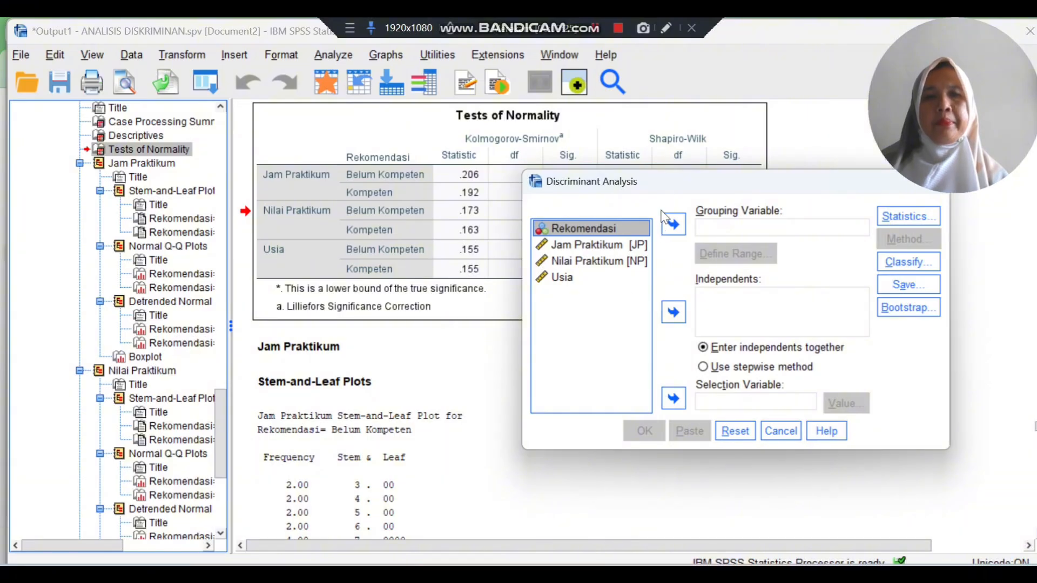
drag(670, 190, 462, 160)
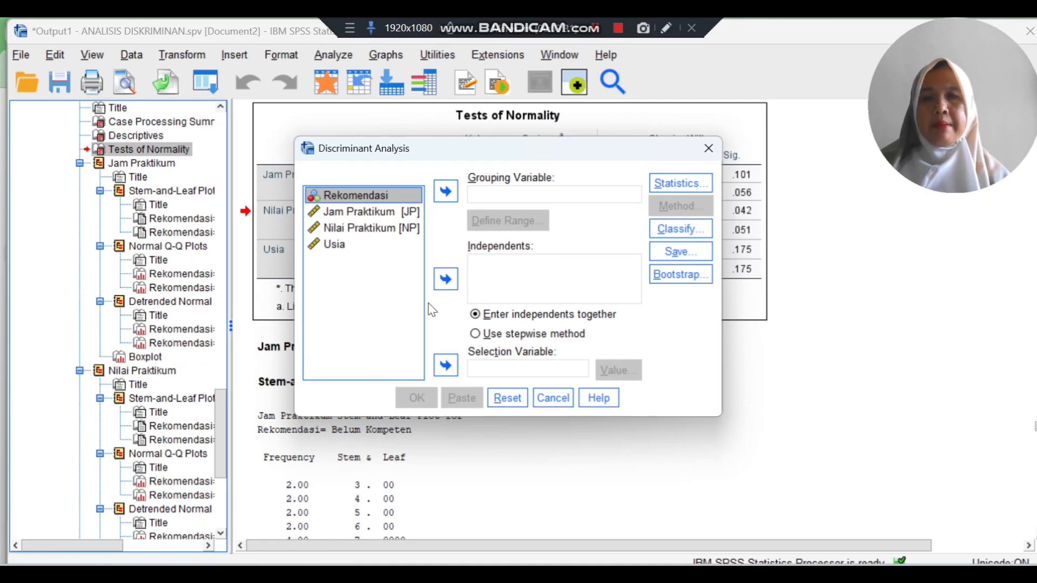
click(446, 192)
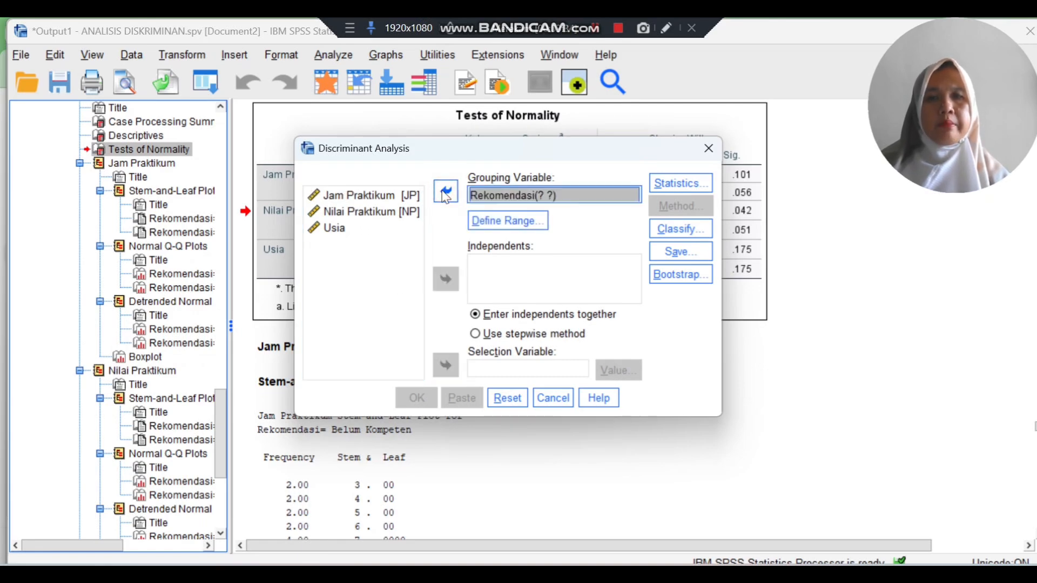
click(486, 229)
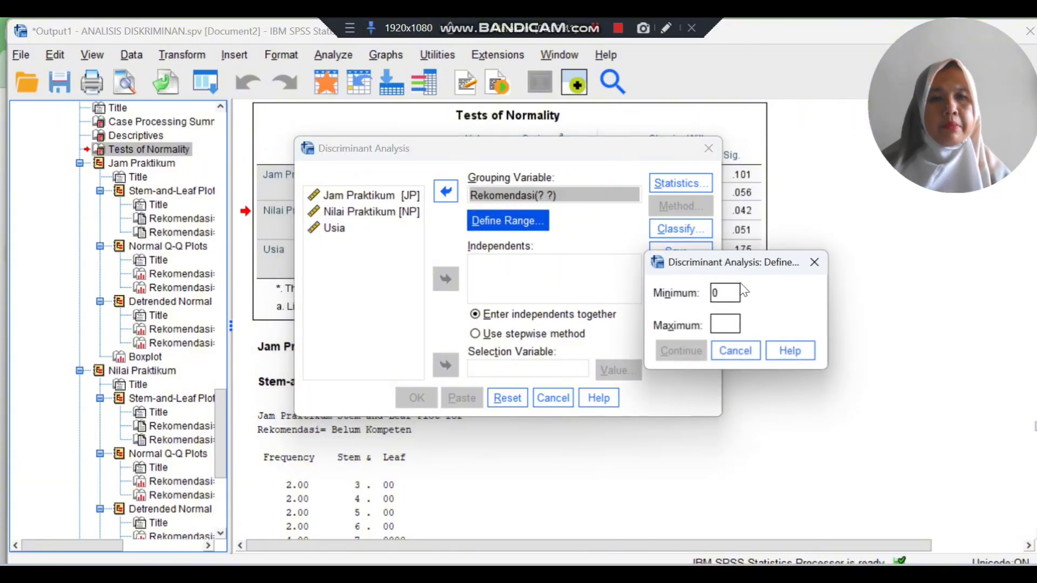
click(731, 326)
text(1)
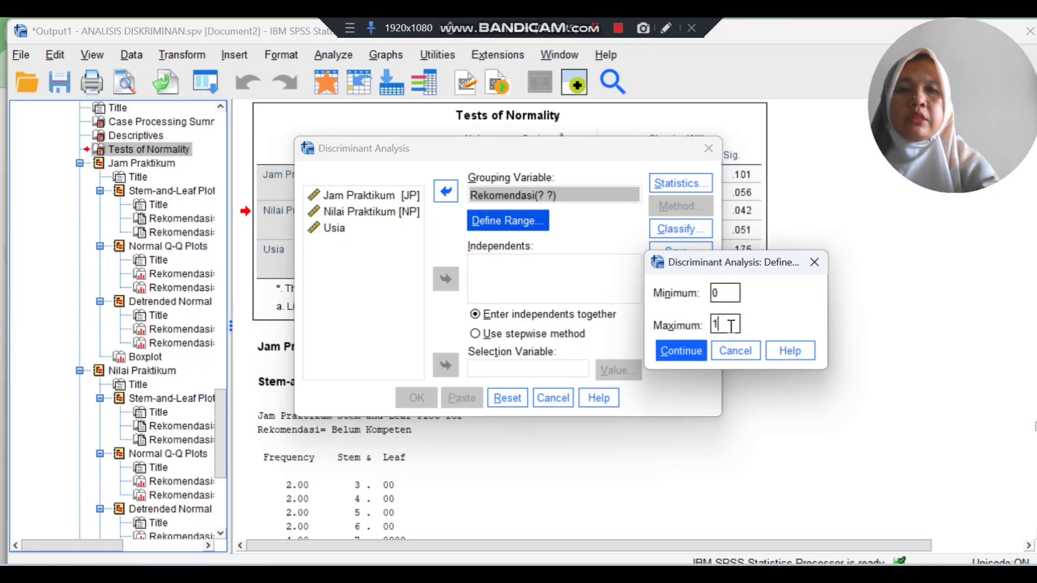
click(699, 357)
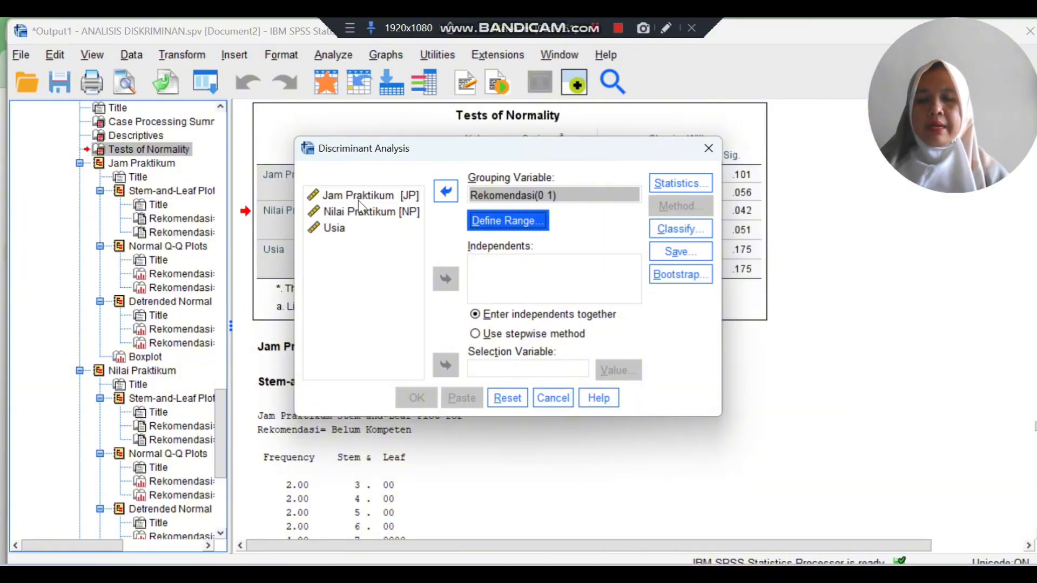
Step: Add Jam Praktikum, Nilai Praktikum and Usia as independents of the discriminant analysis and choose the stepwise method
click(344, 196)
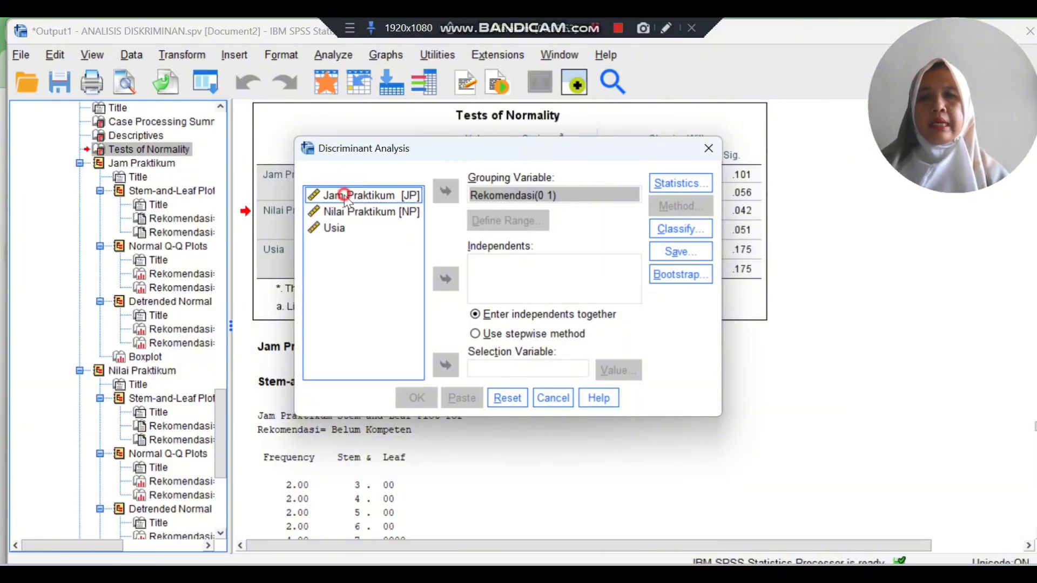
click(447, 279)
click(359, 195)
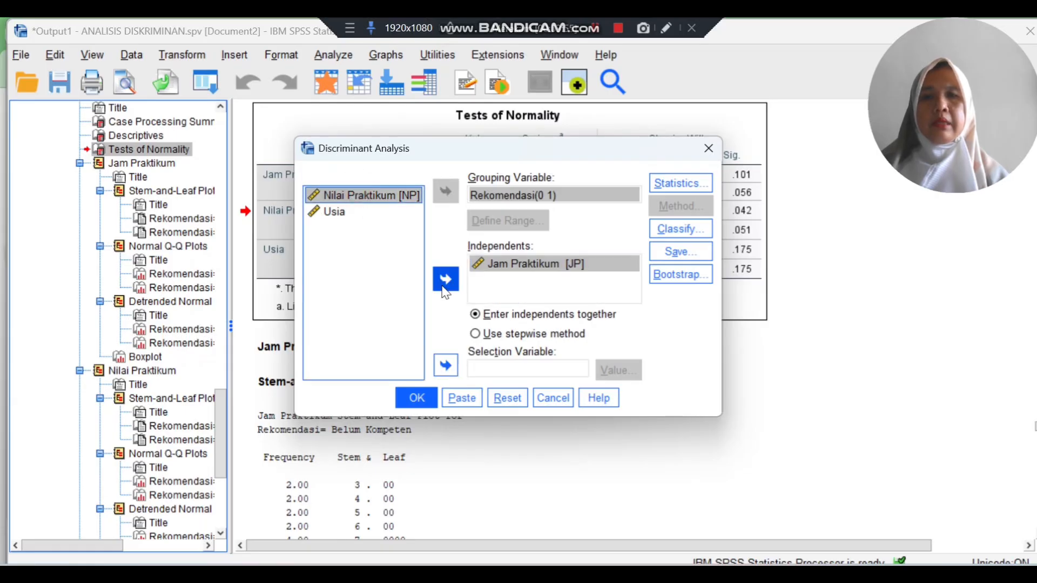
click(445, 290)
click(358, 197)
click(447, 279)
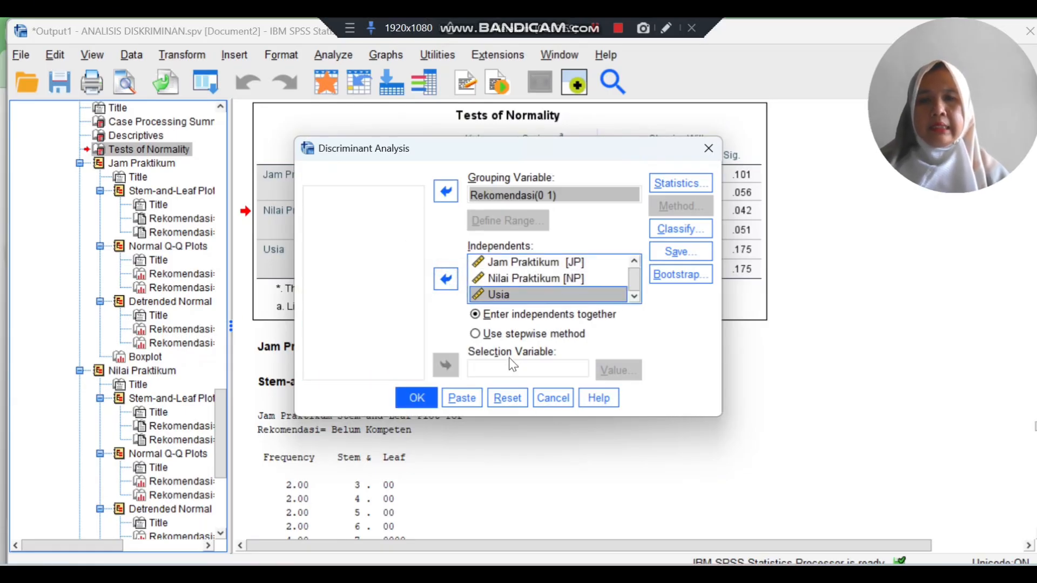
click(476, 334)
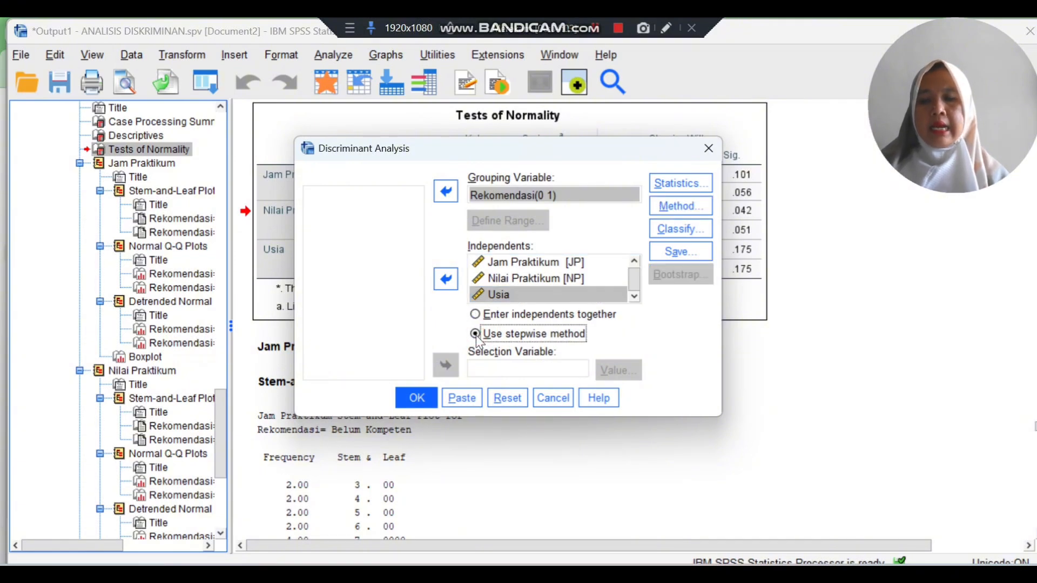
Step: Request means, univariate ANOVAs, Box's M, unstandardized function coefficients and the within-groups correlation matrix for the discriminant analysis
click(691, 190)
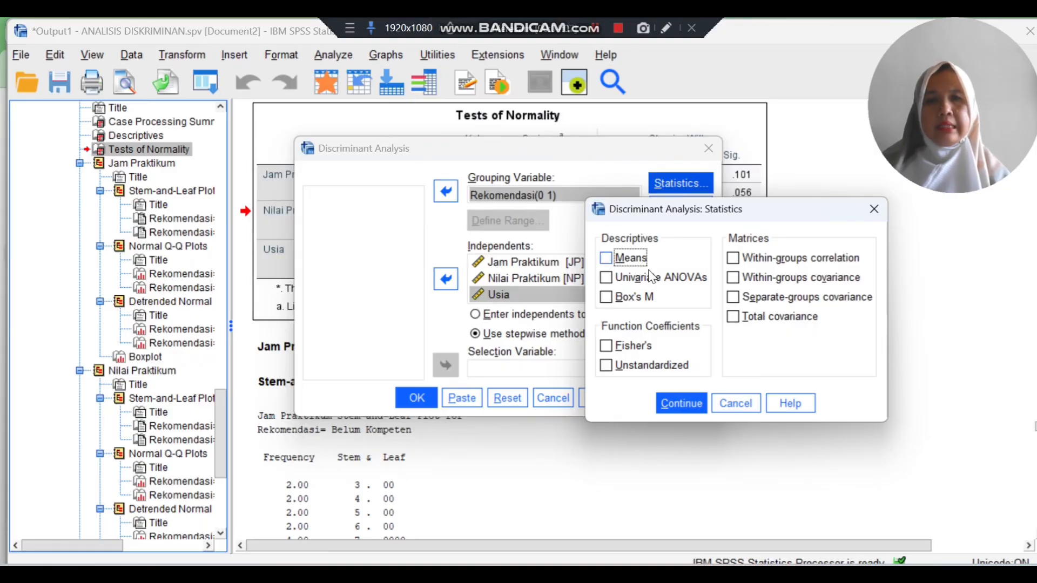
click(608, 260)
click(611, 279)
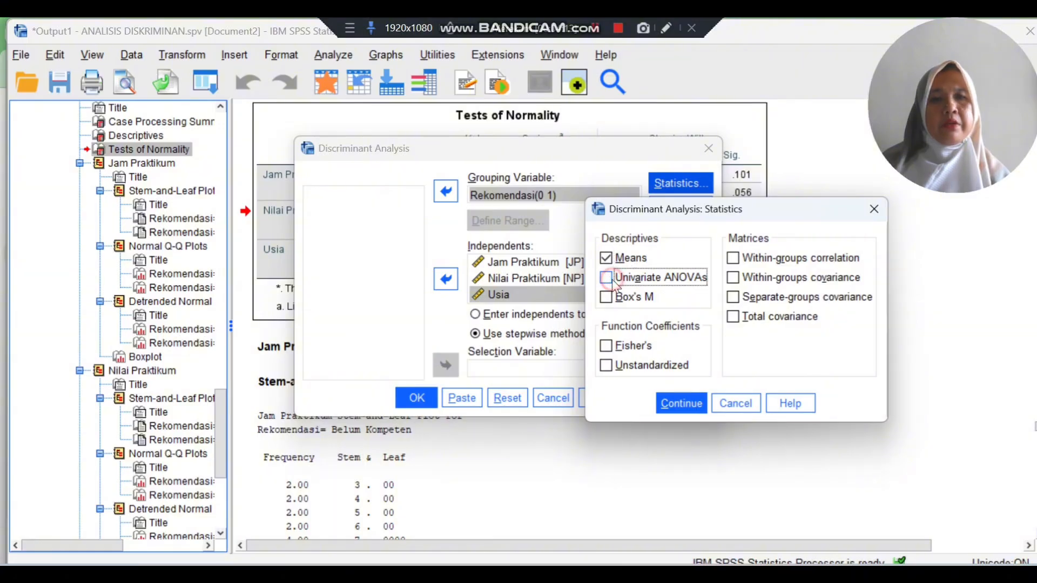
click(611, 298)
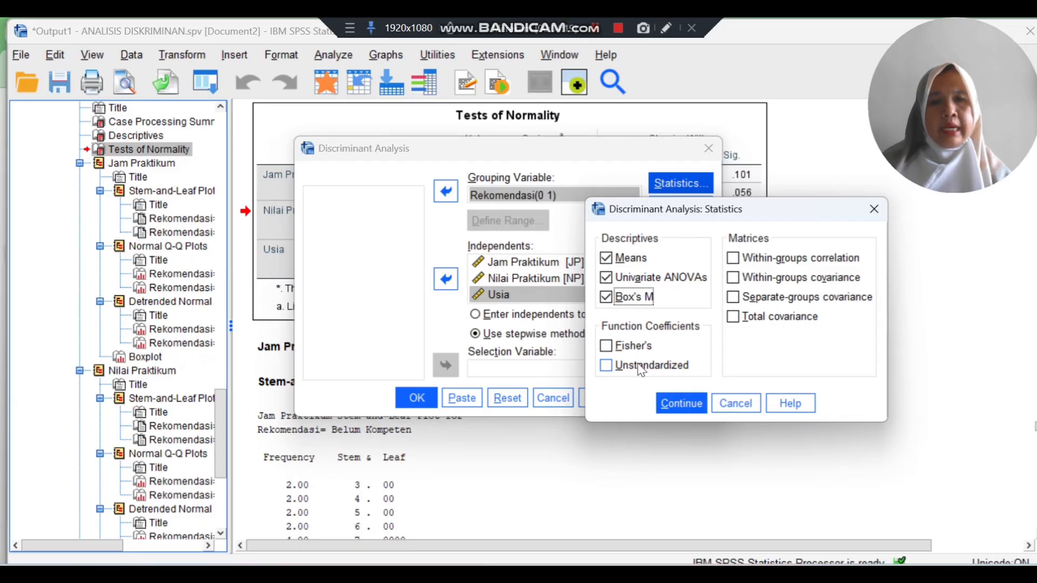
click(622, 367)
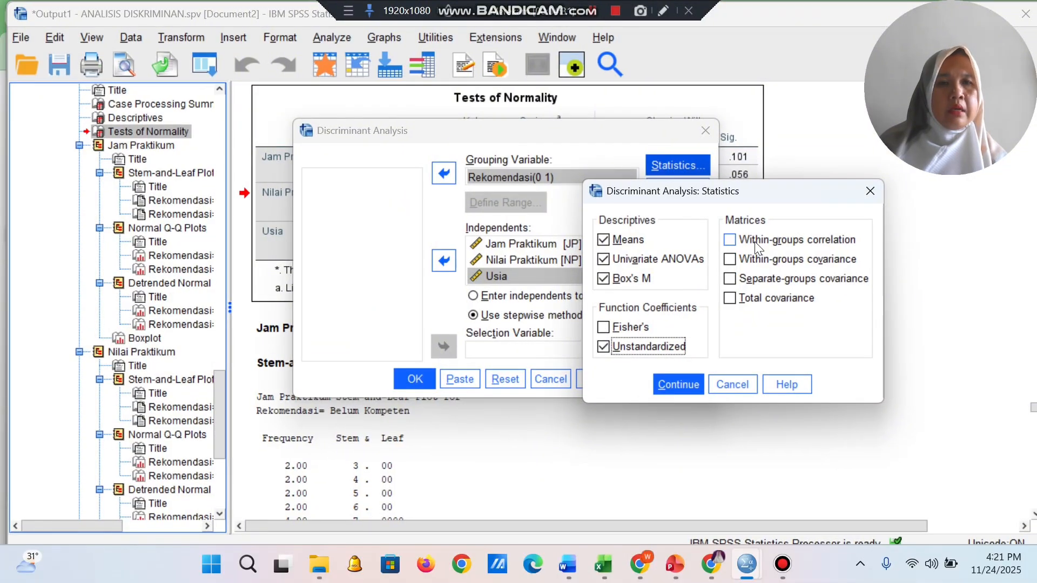
click(756, 259)
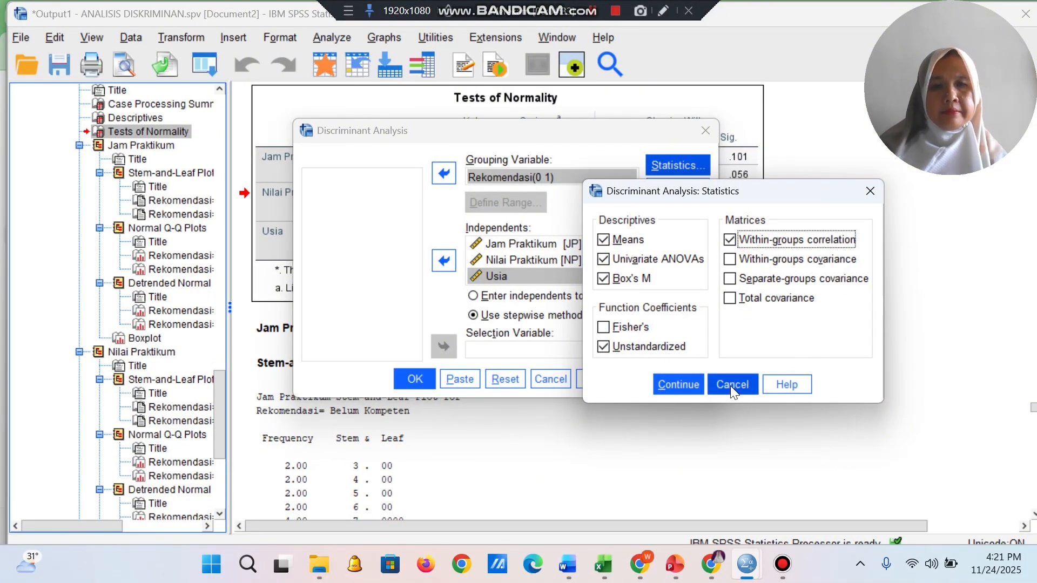
click(680, 385)
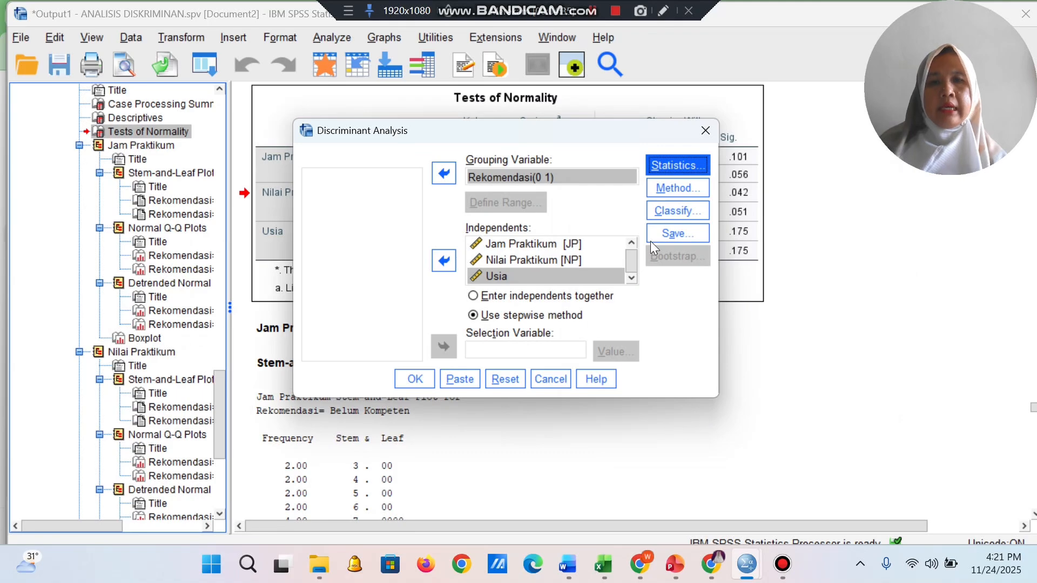
Step: Accept Wilks' lambda with the F value criteria for the stepwise method and include a summary table in the classification output
click(672, 187)
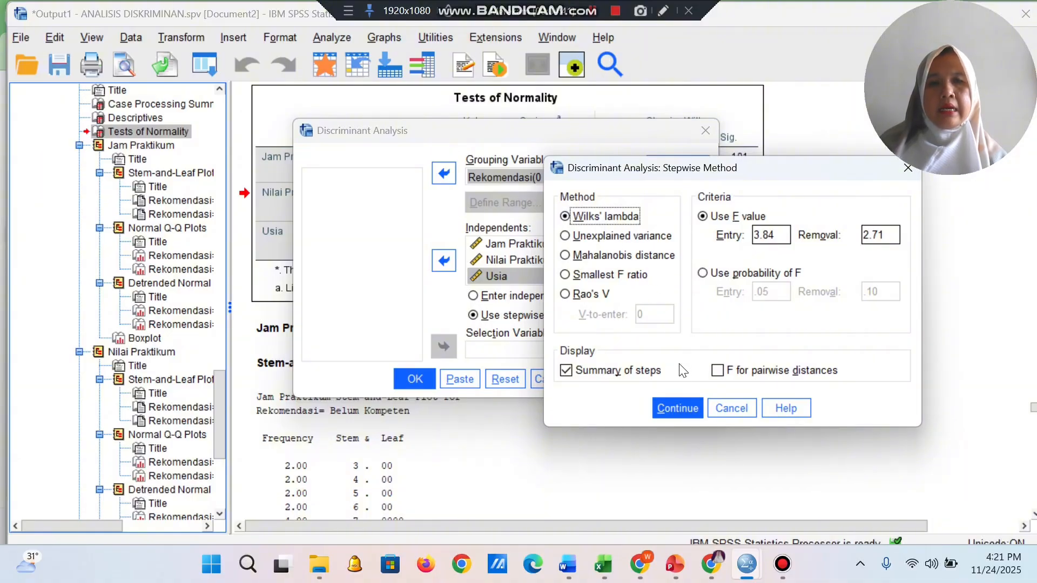
click(681, 408)
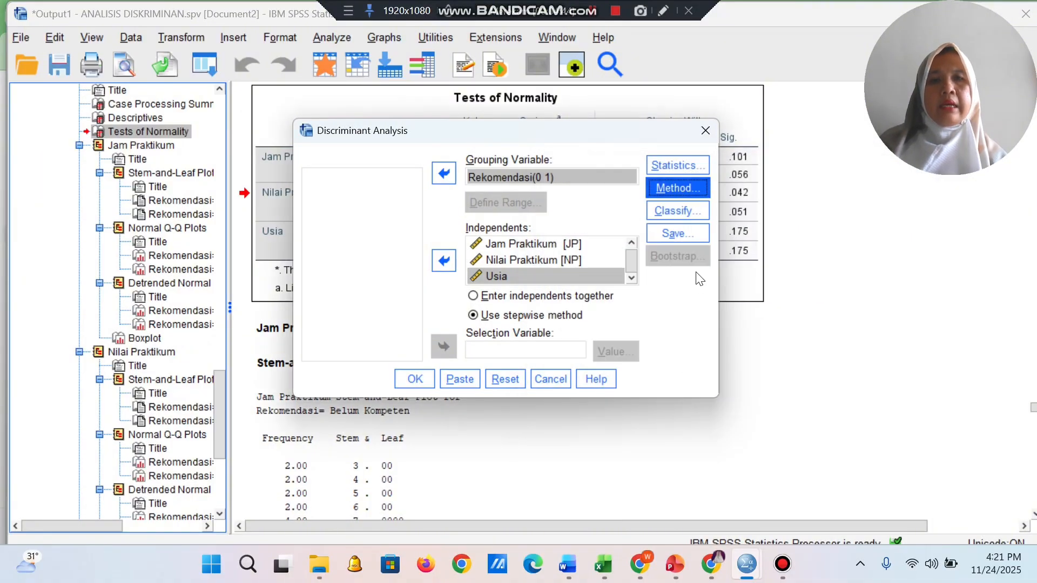
click(663, 211)
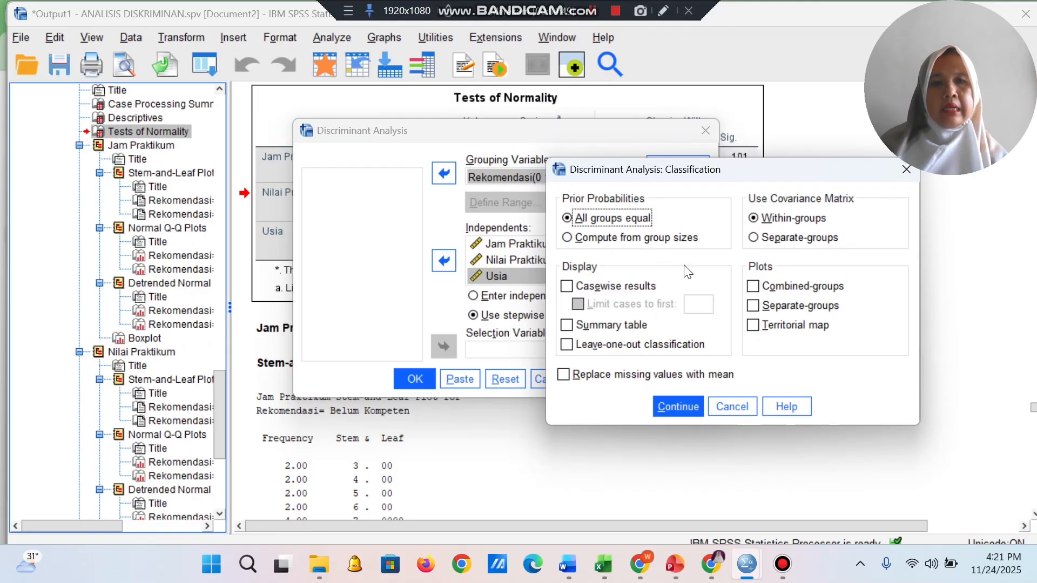
click(616, 325)
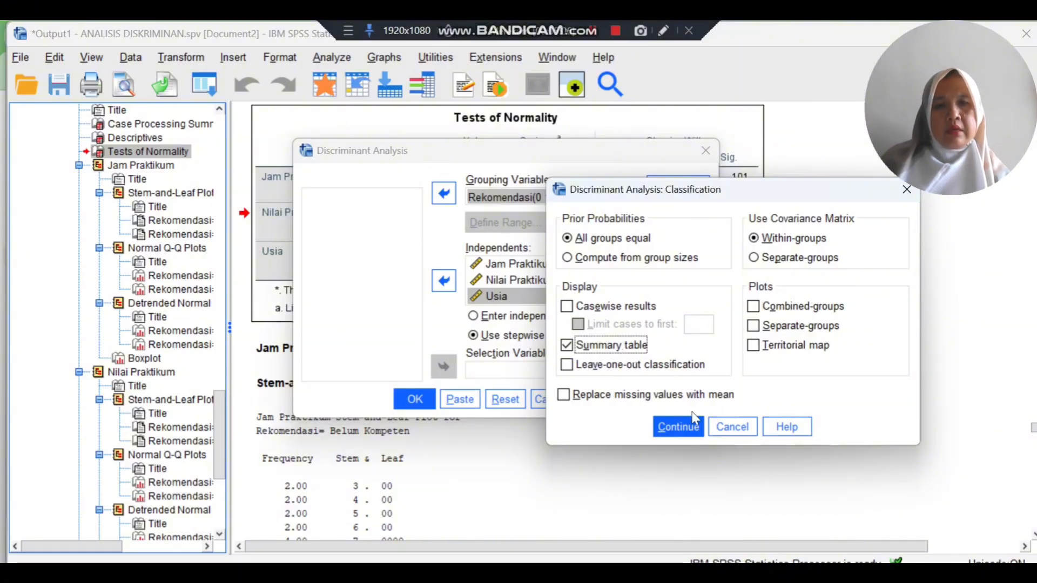
click(685, 427)
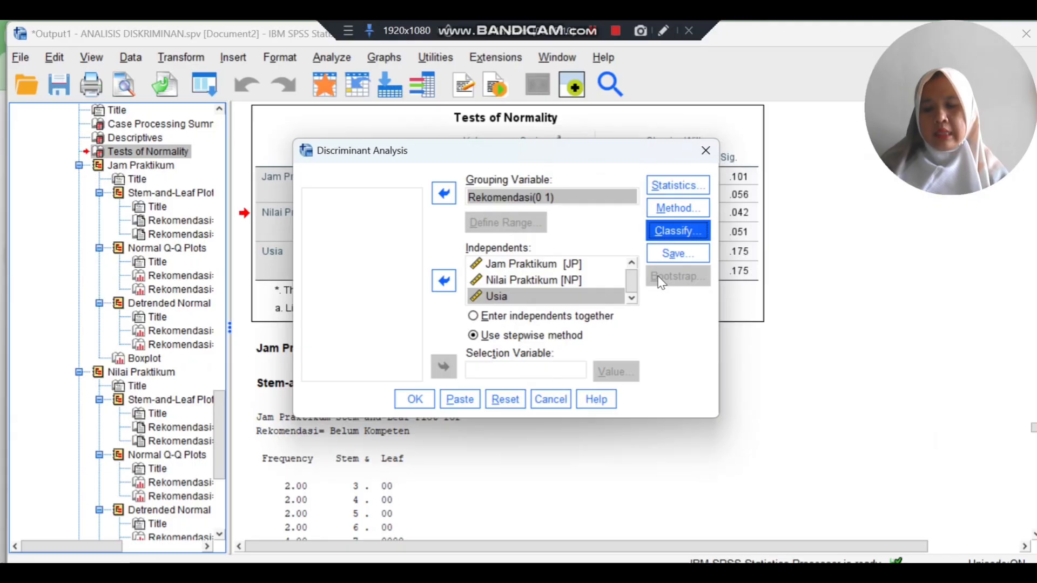
Step: Have the discriminant analysis save predicted group membership, discriminant scores and probabilities of group membership
click(681, 254)
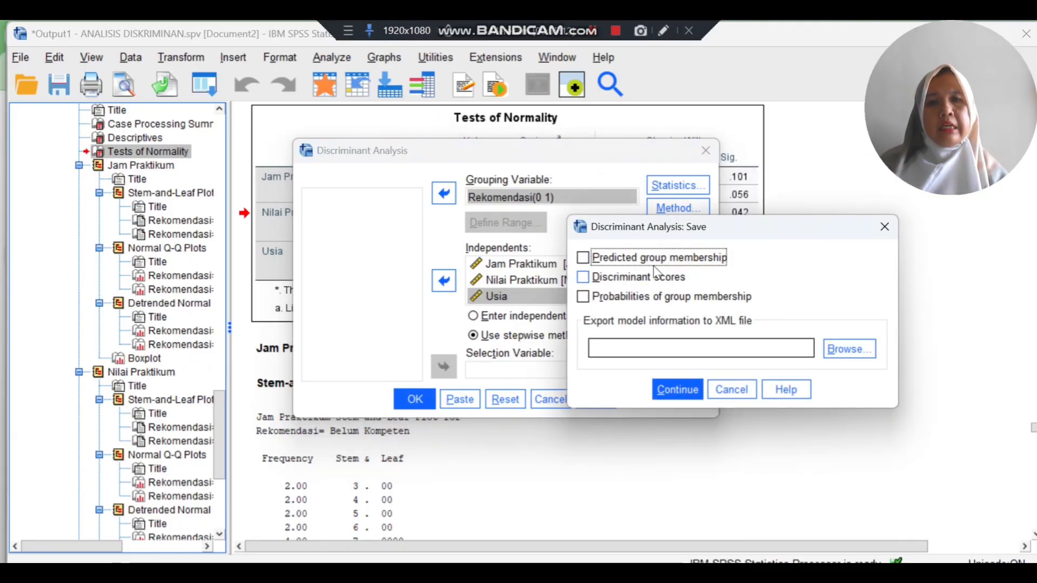
click(638, 257)
click(641, 279)
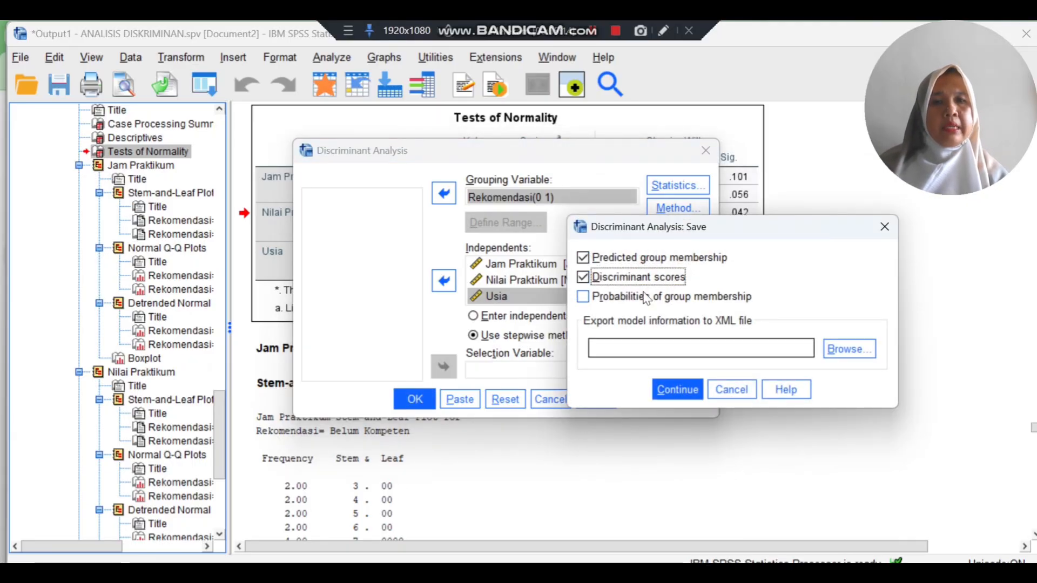
click(643, 297)
click(678, 390)
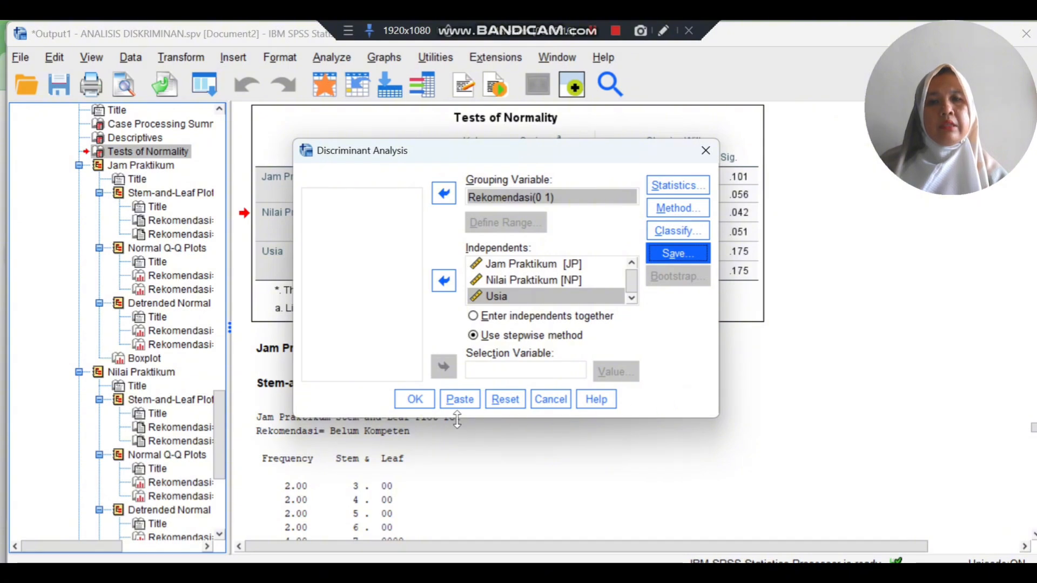
Step: Run the discriminant analysis and review its output tables, including Group Statistics, Tests of Equality of Group Means and Pooled Within-Groups Matrices
click(415, 401)
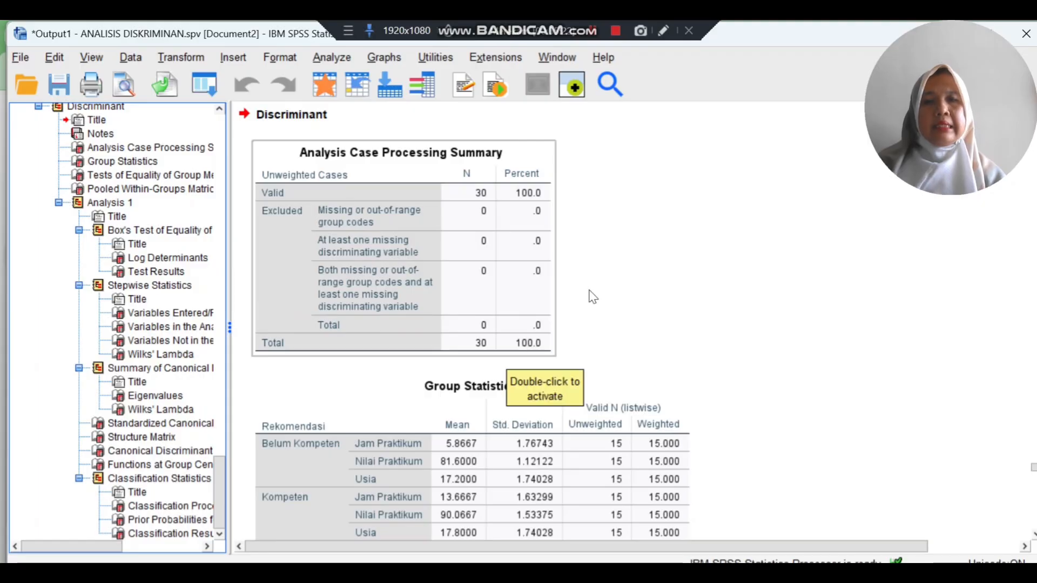
scroll(673, 317, down, 5)
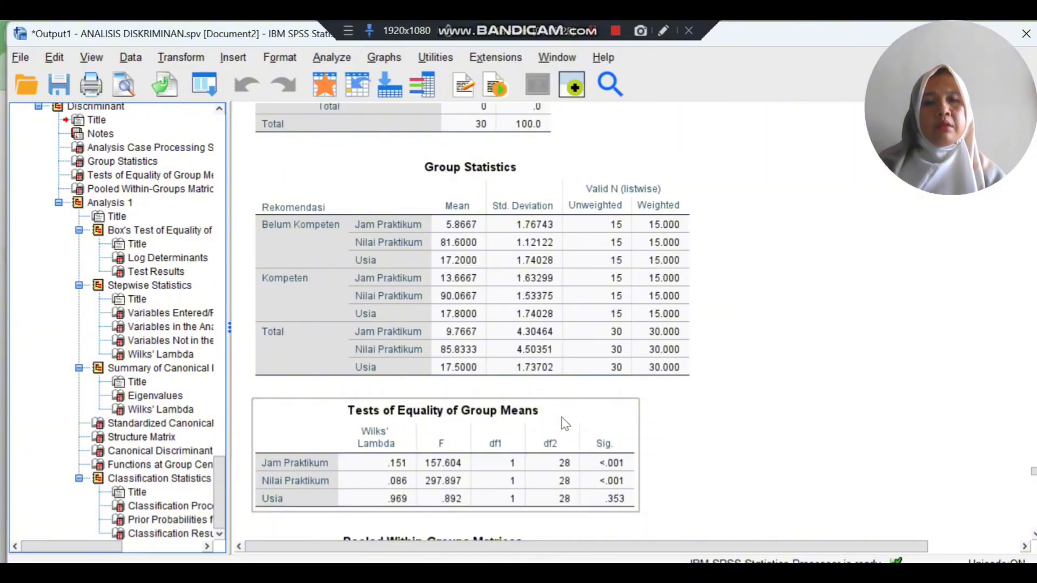
scroll(565, 423, down, 2)
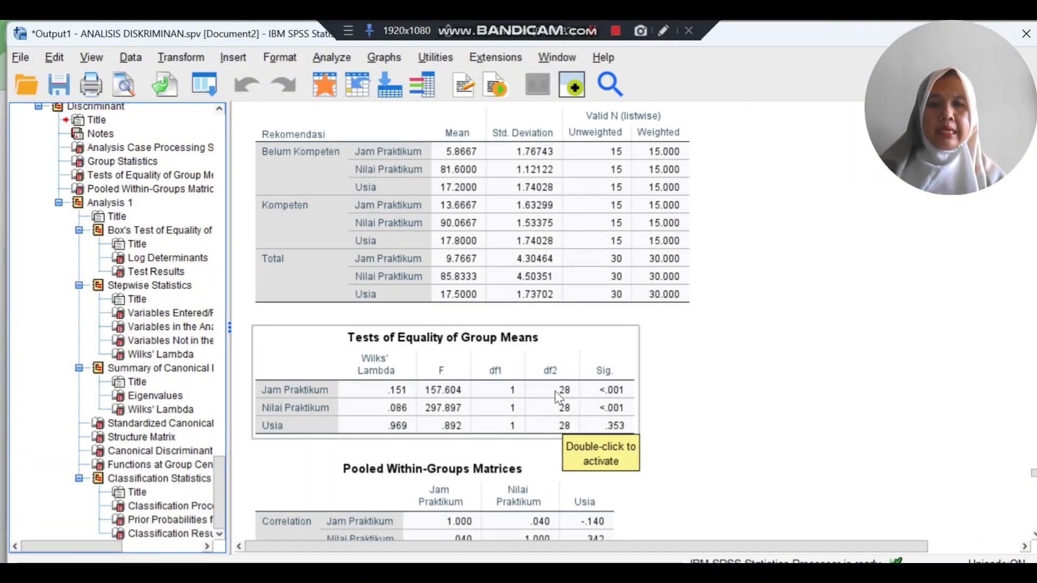
scroll(559, 397, down, 2)
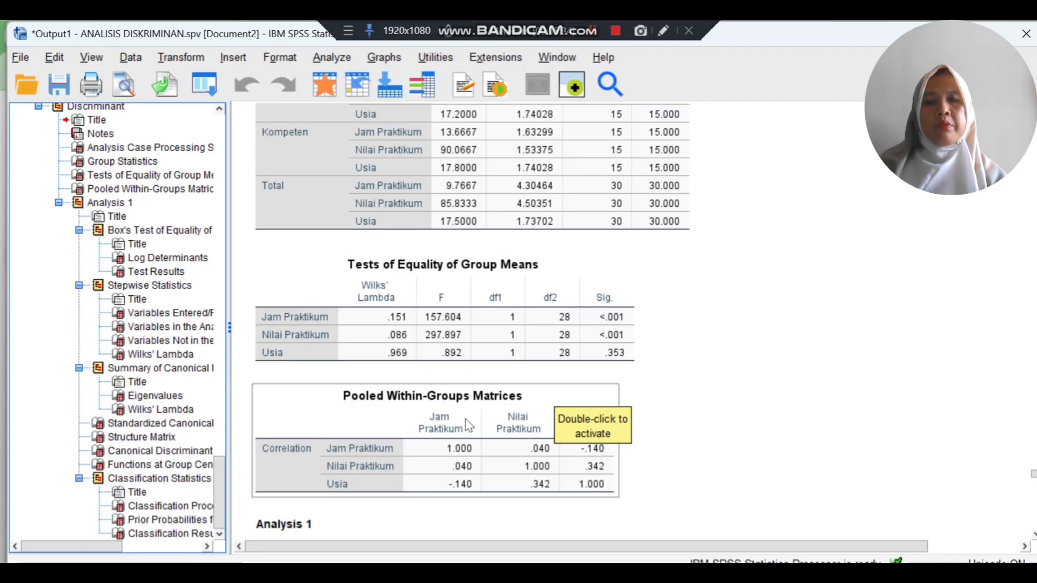
scroll(573, 416, down, 14)
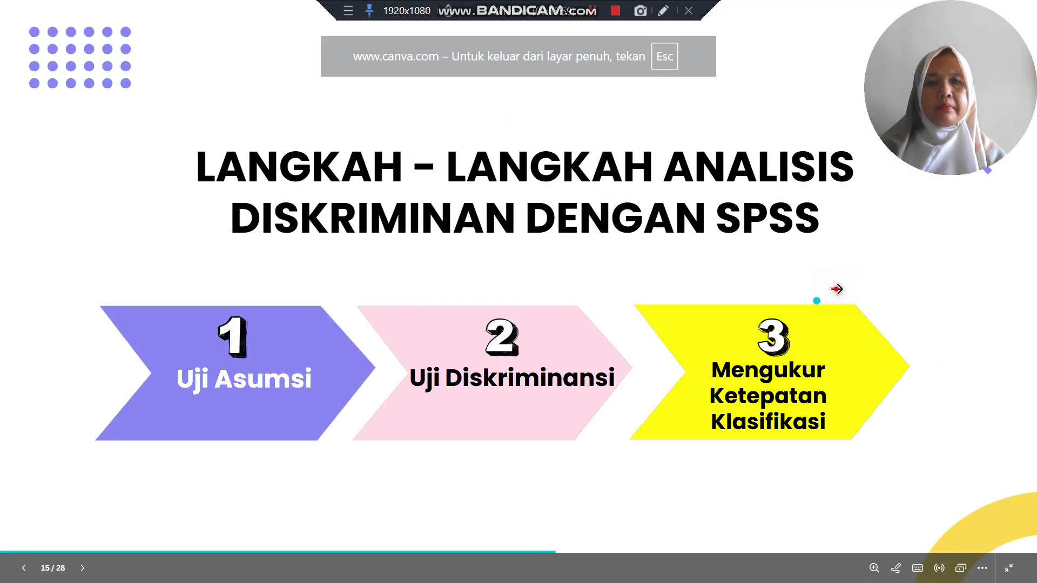
click(837, 289)
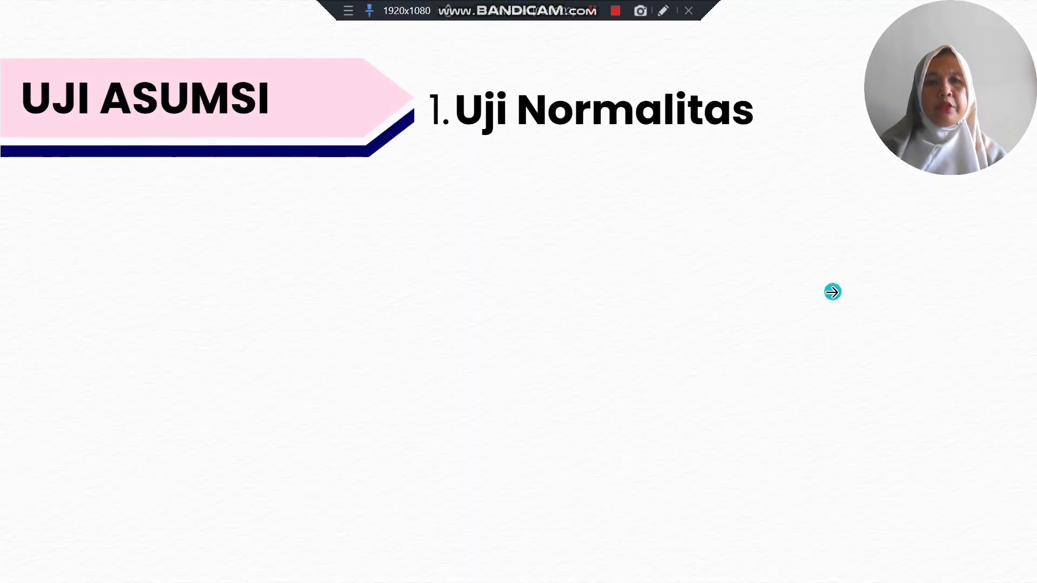